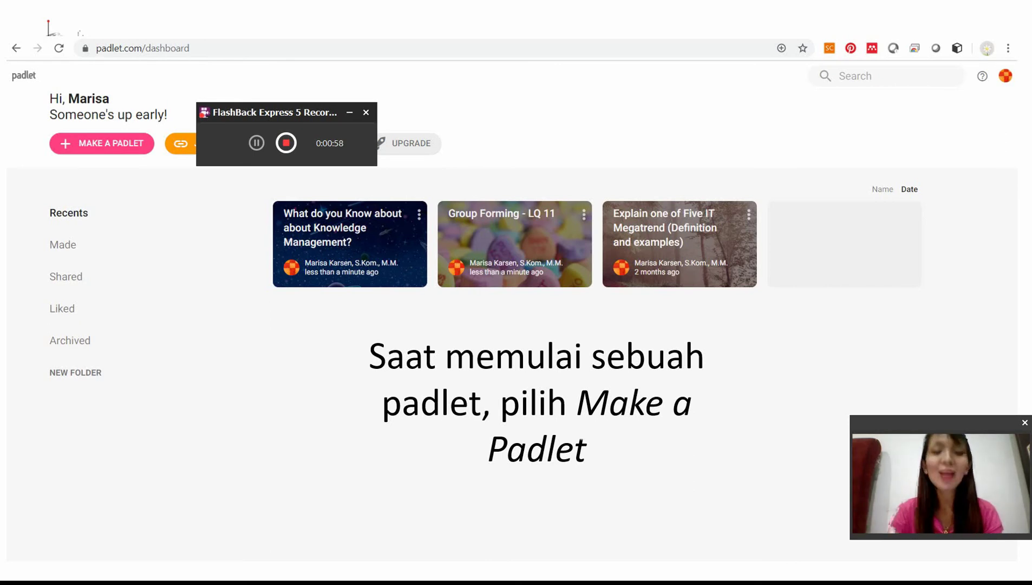
Step: Exit the PowerPoint slideshow back to Normal editing view on slide 4
key(Escape)
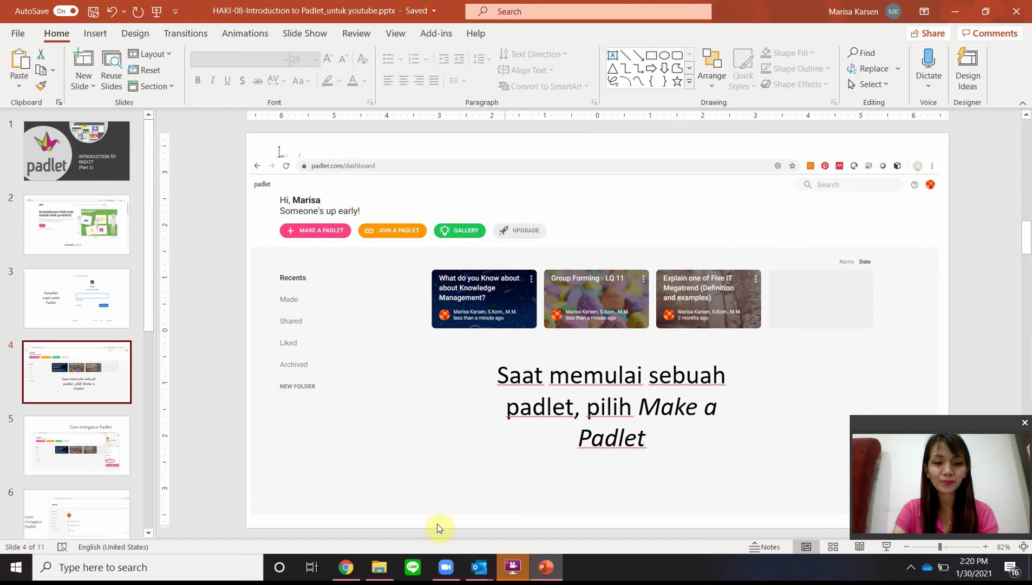
Step: From the Padlet dashboard in Chrome, create a new padlet using the Wall template
click(347, 566)
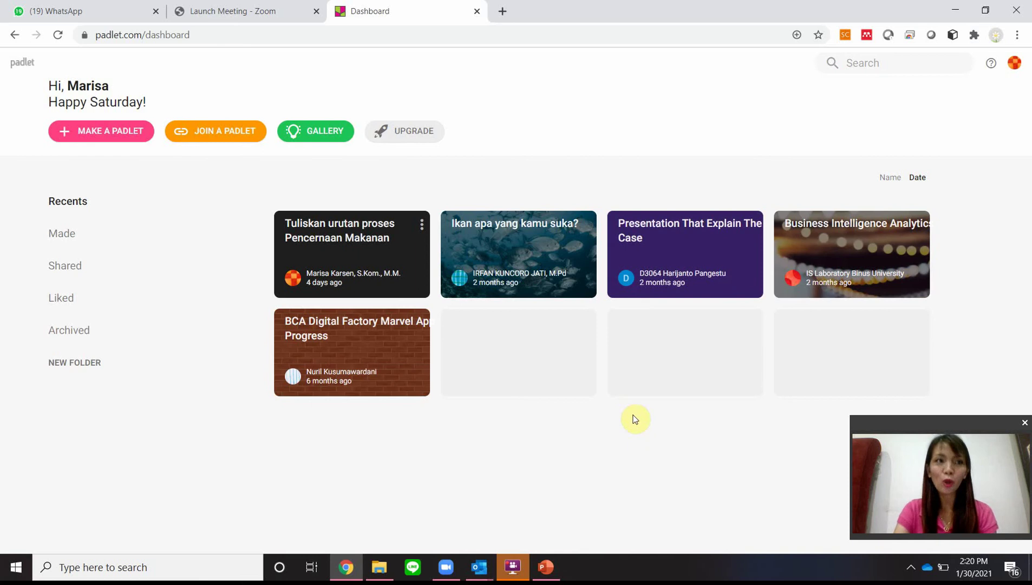
click(96, 132)
scroll(395, 216, down, 2)
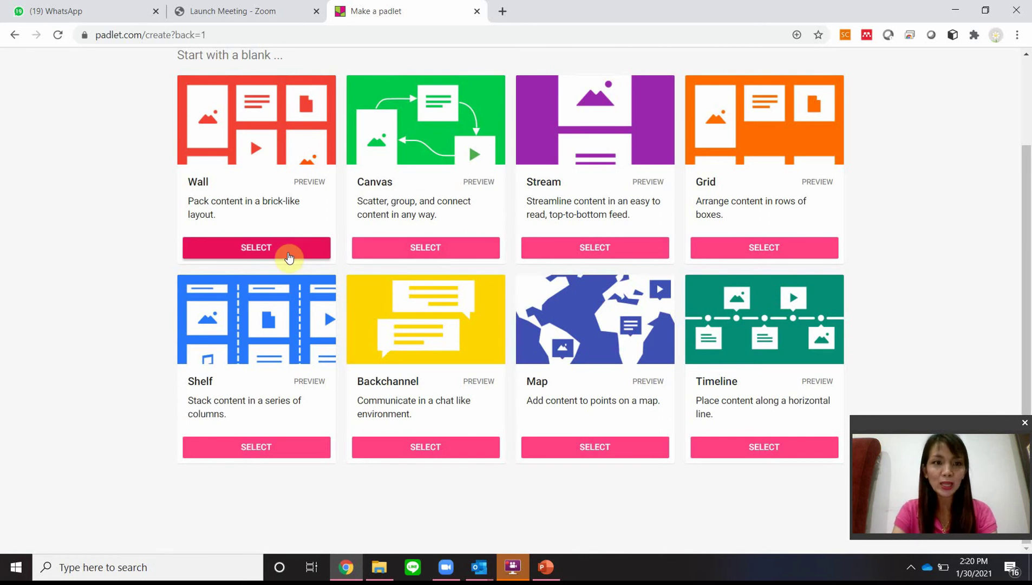
click(289, 257)
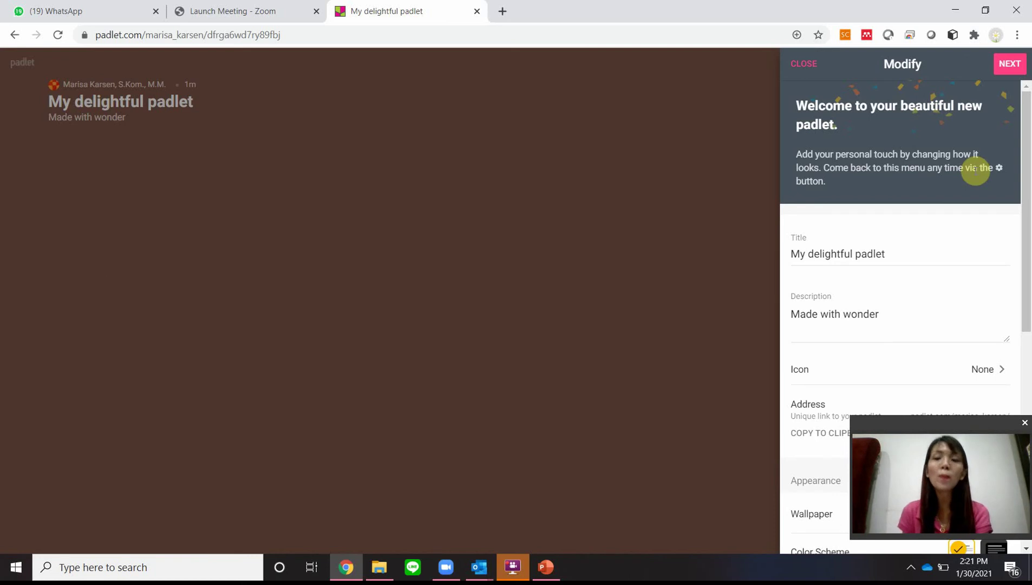
Step: Retitle the padlet 'Perkenalan'
click(871, 252)
key(ctrl+a)
text(Per)
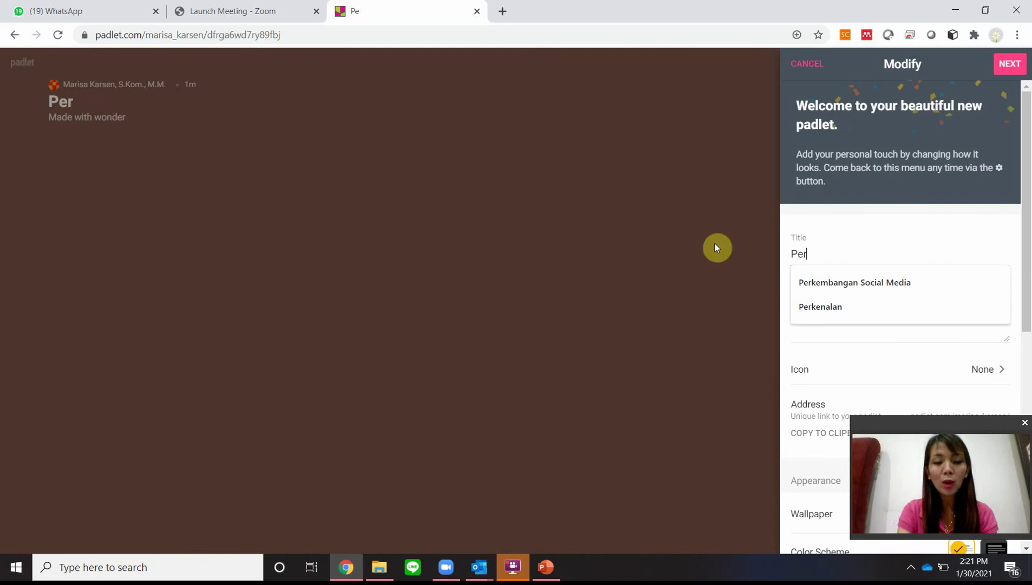
text(kenalan)
Step: Replace the description with 'Tuliskan Nama Lengkap kalian, Hobi, dan motivasi untuk belajar. Jangan lupa posting foto kalian'
click(805, 313)
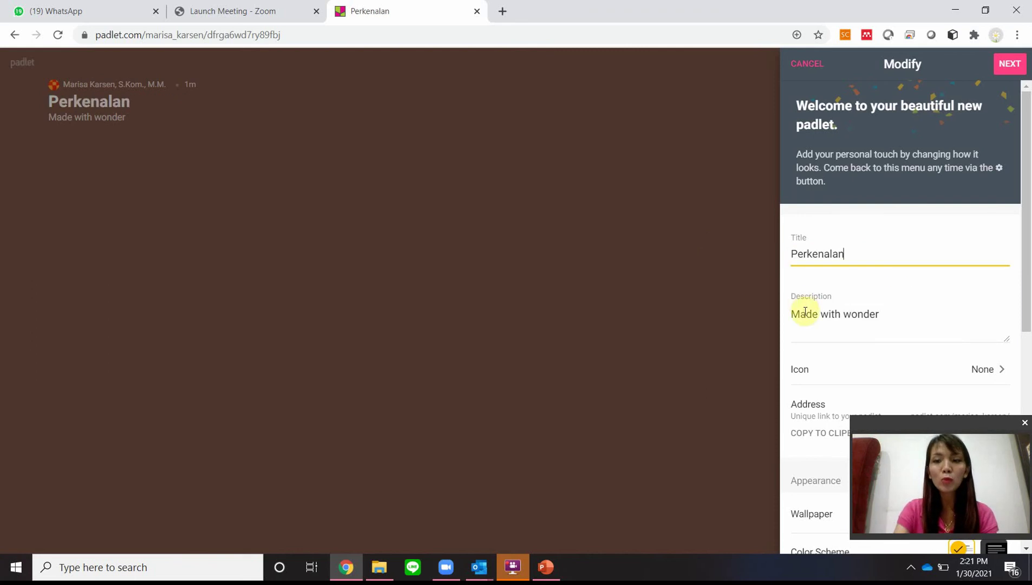
drag(882, 314, 790, 313)
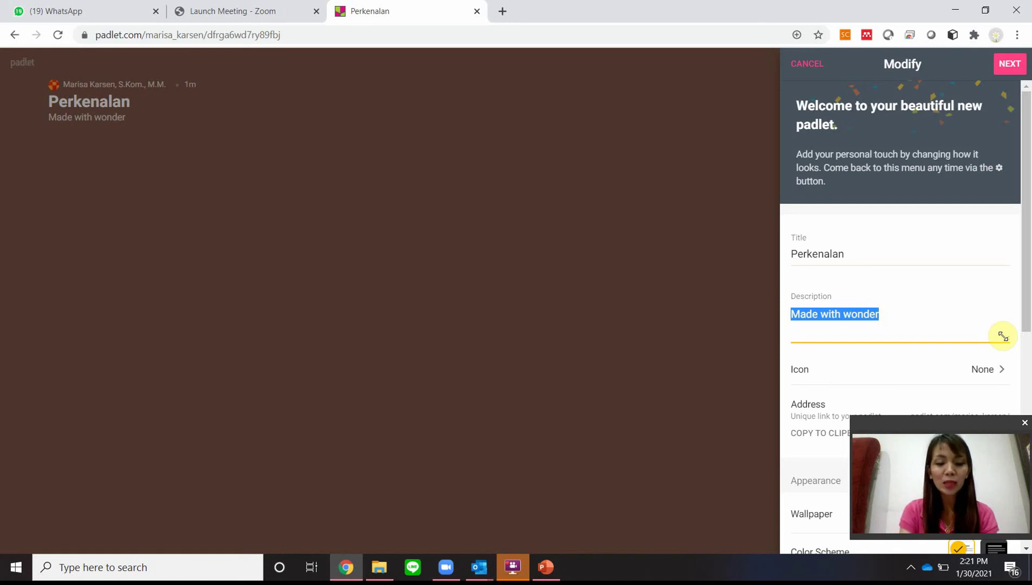
text(Tulisk)
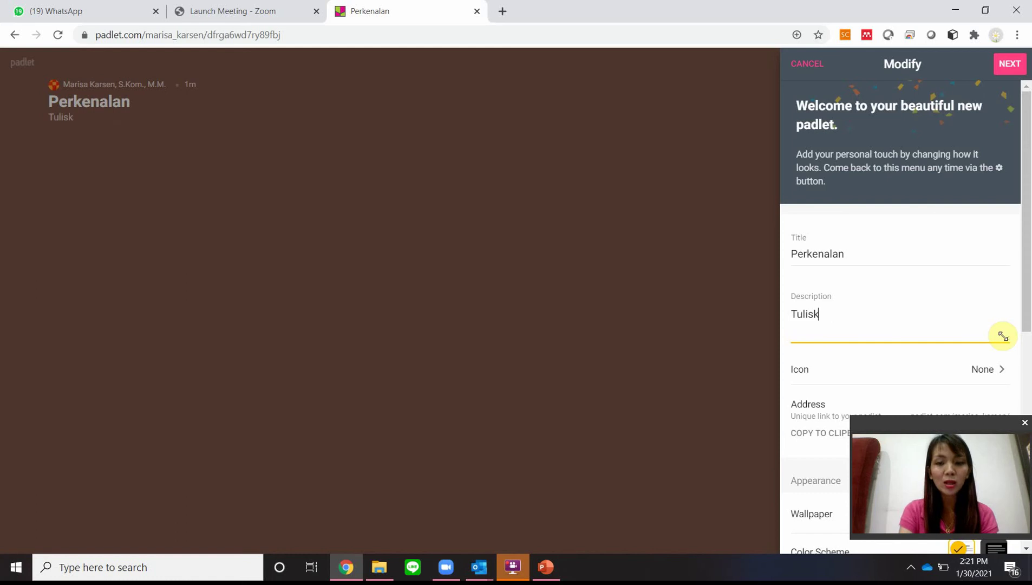
text(an Nama LEngkap)
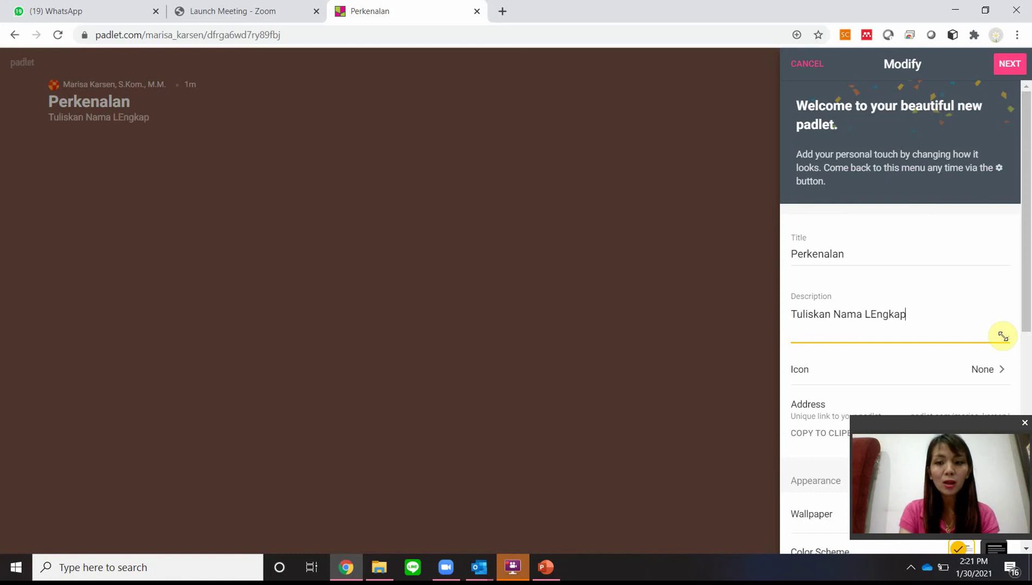
key(BackSpace)
key(BackSpace)
key(BackSpace)
key(BackSpace)
key(BackSpace)
key(BackSpace)
text(en)
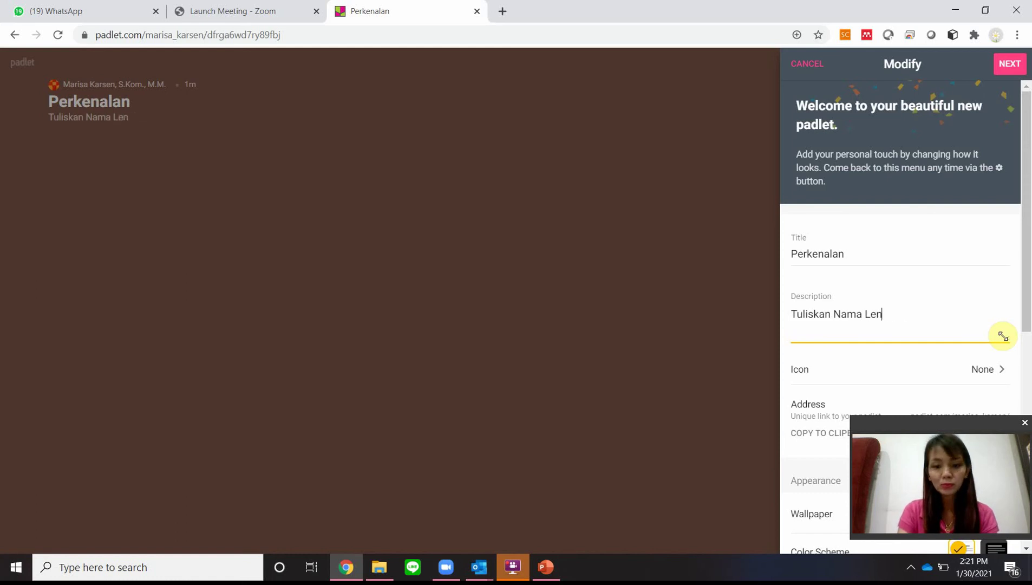
text(gkap kalian,)
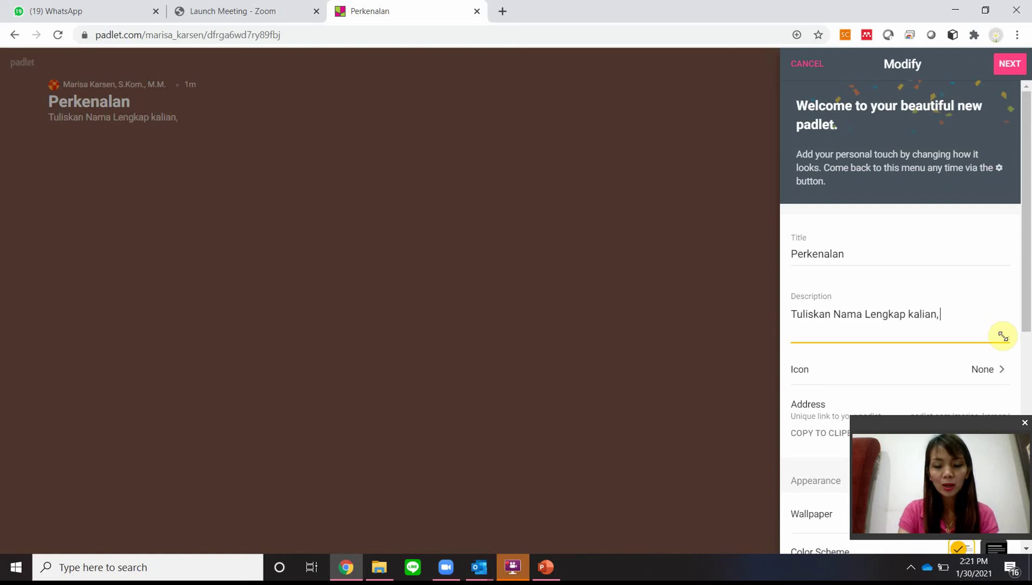
text( Hobi)
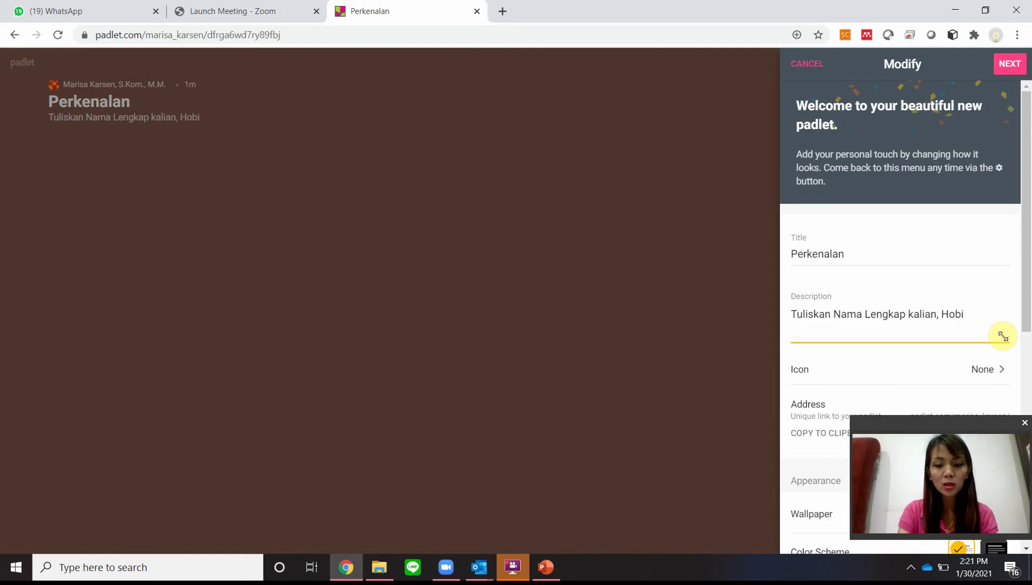
text(, dan motiv)
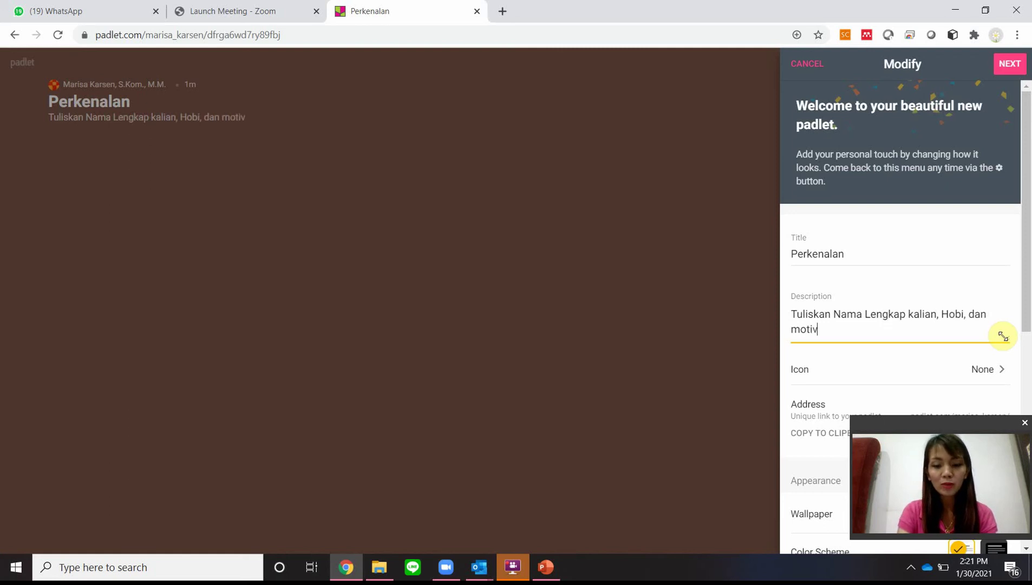
text(asi untuk bela)
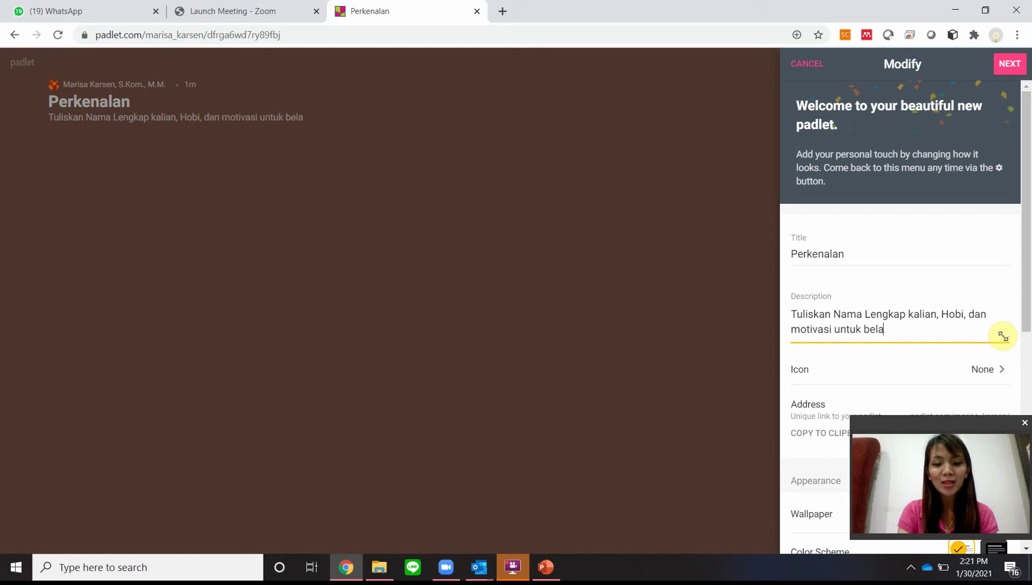
text(jar. Jangan)
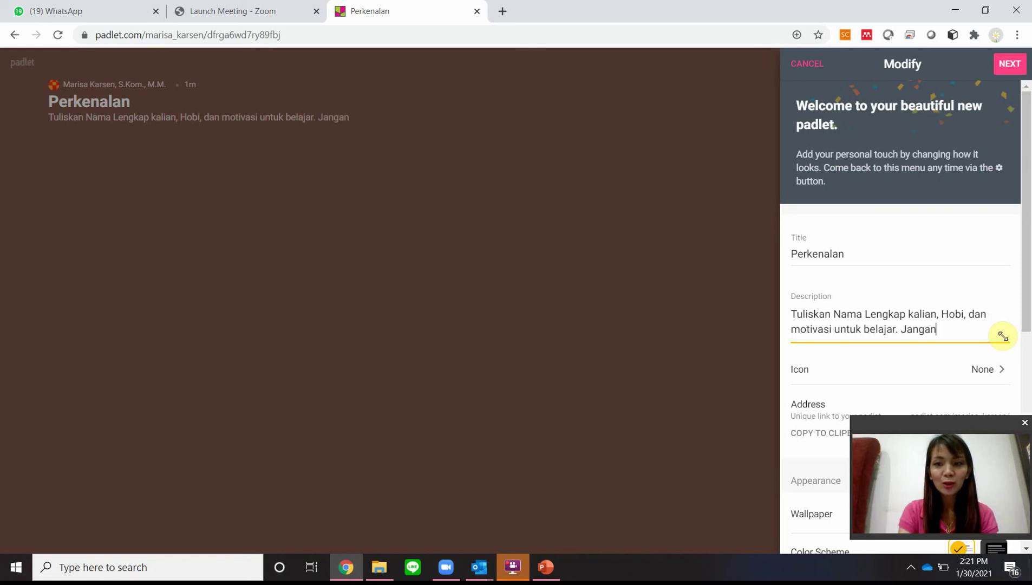
text( lupa posting)
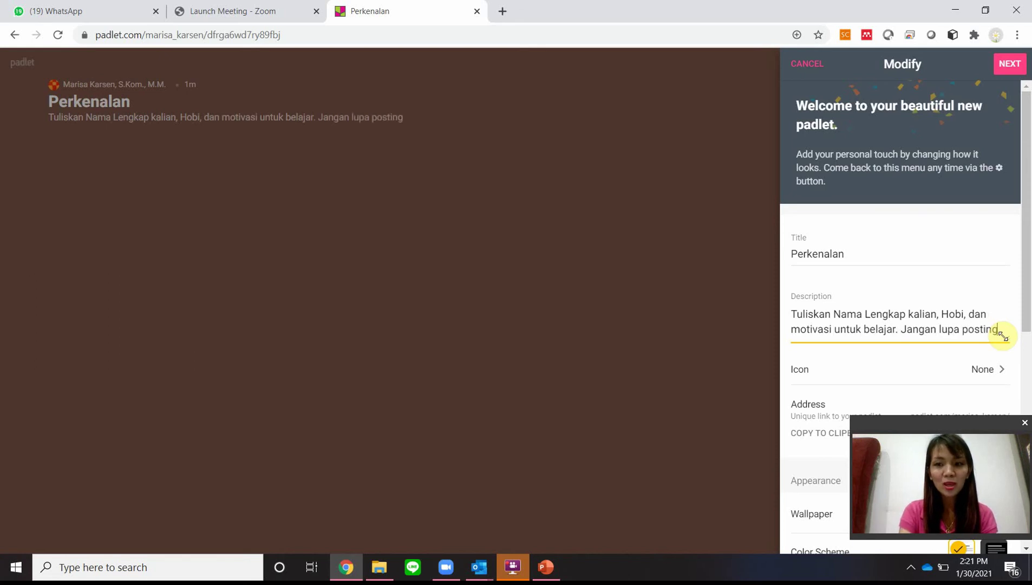
text( foto kalian)
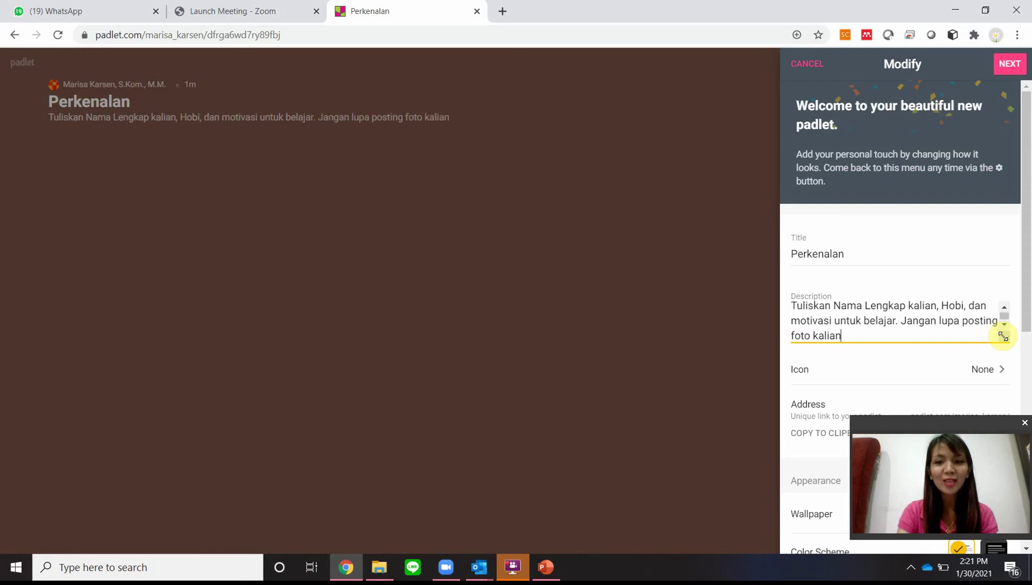
scroll(902, 215, down, 6)
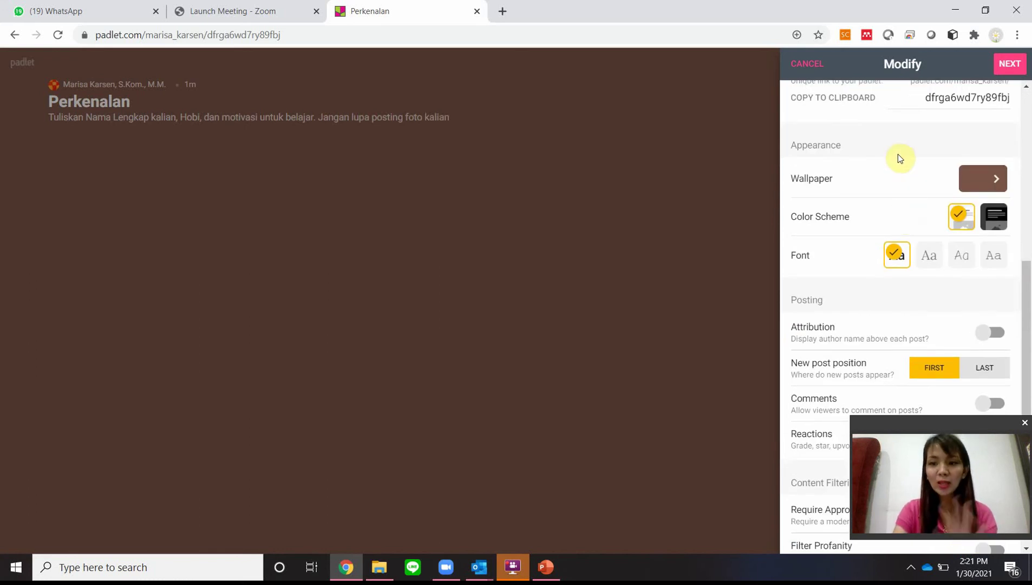
Step: Set the wallpaper to the candy-hearts picture 'A Little Less Conversation'
click(983, 183)
click(964, 211)
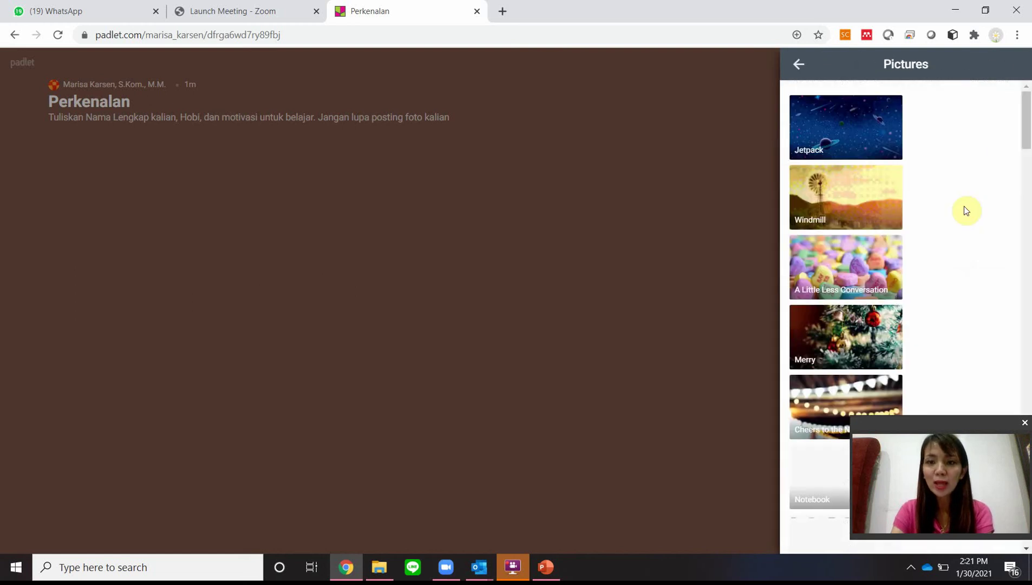
click(861, 259)
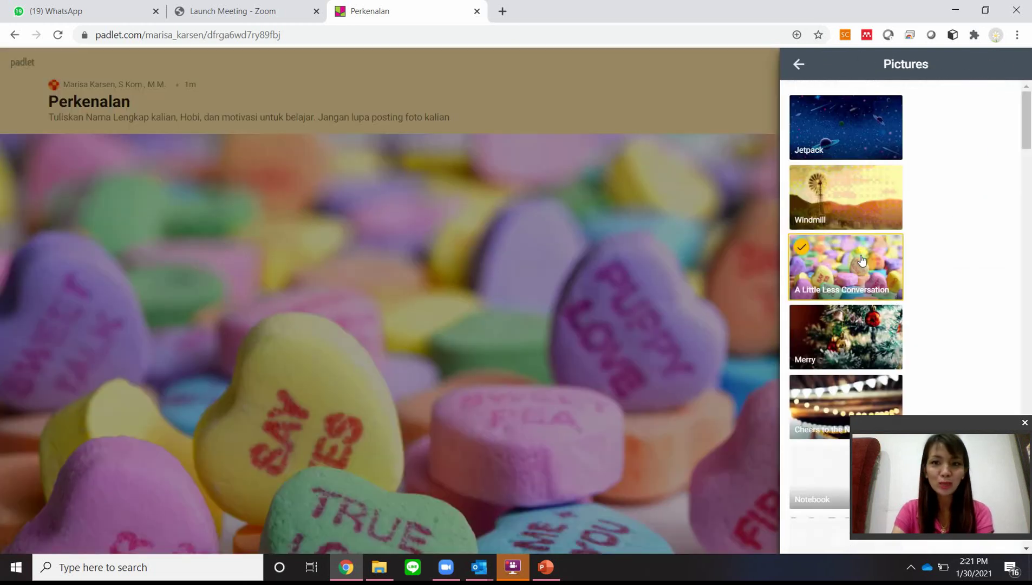
click(799, 67)
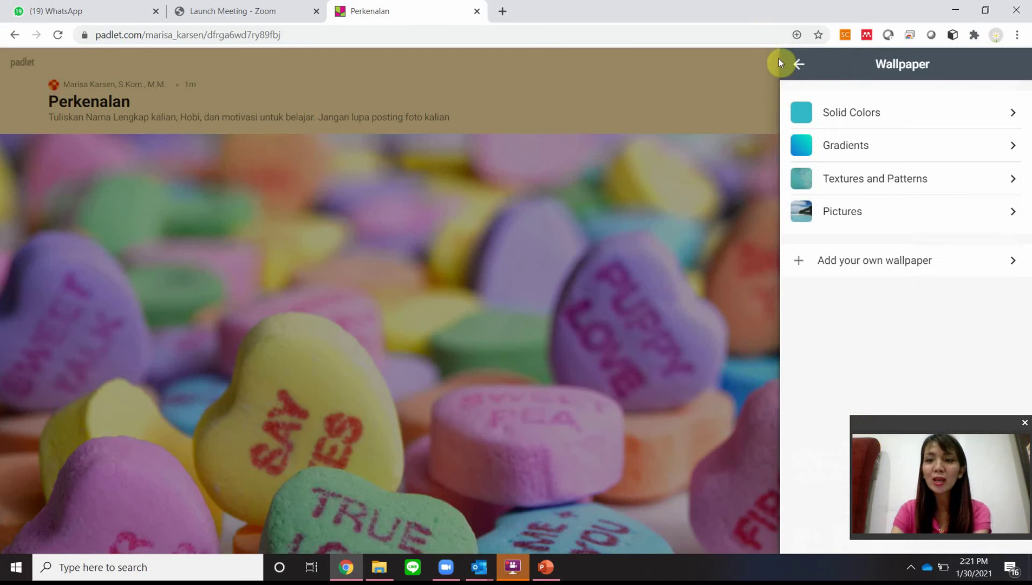
click(800, 67)
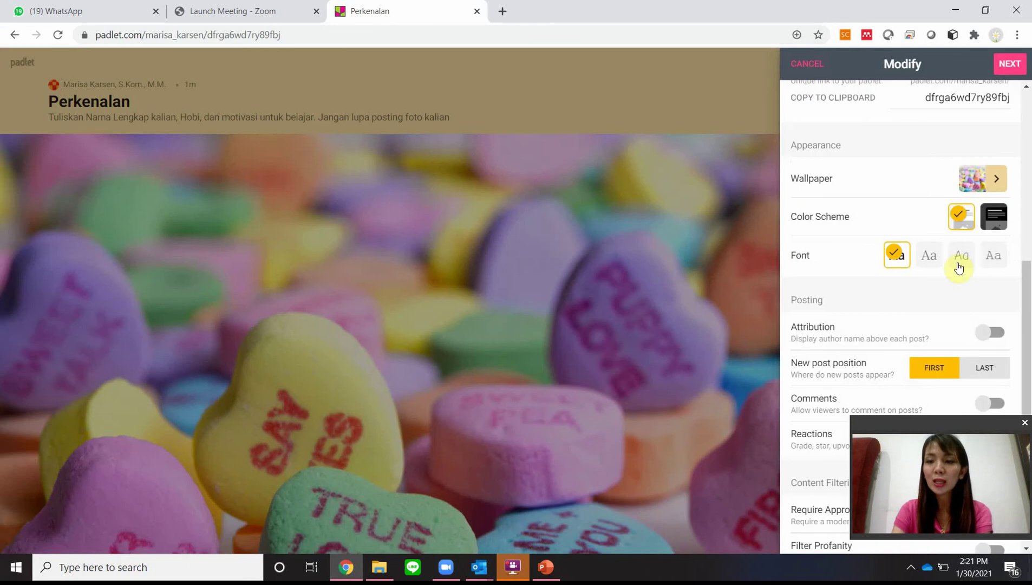
Step: Leave author attribution off and turn on comments for posts
scroll(959, 272, down, 2)
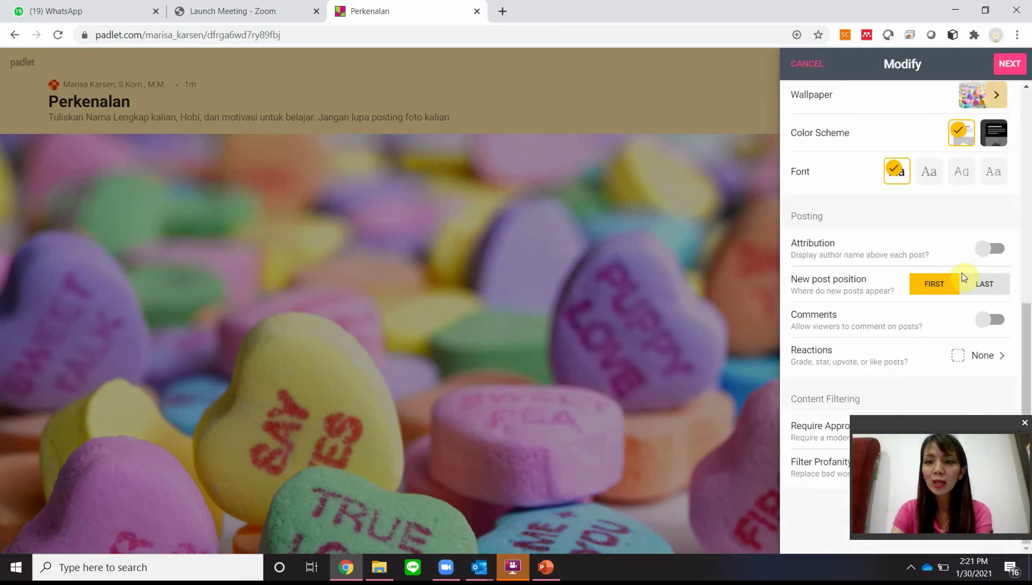
click(992, 254)
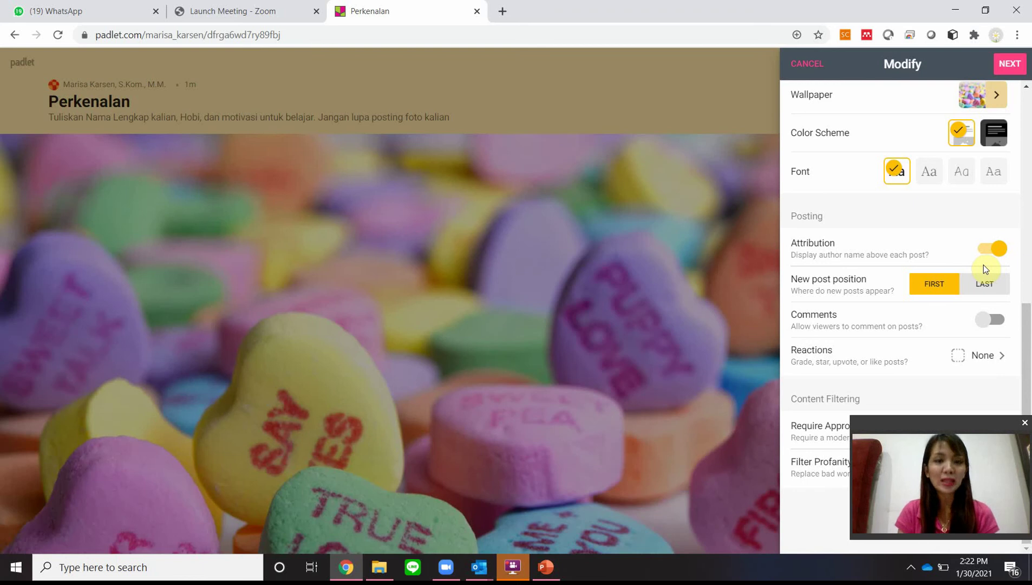
click(987, 250)
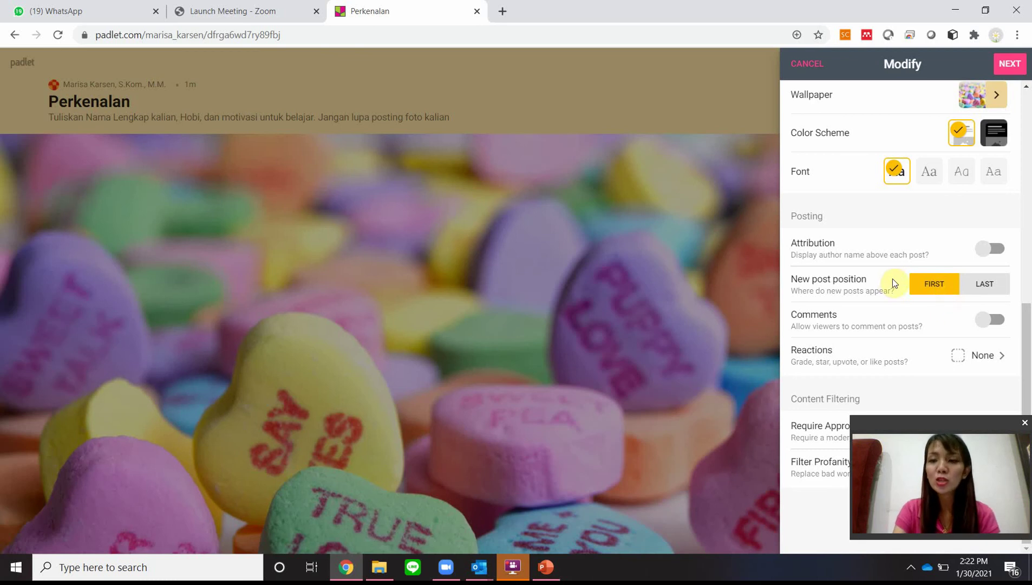
click(999, 322)
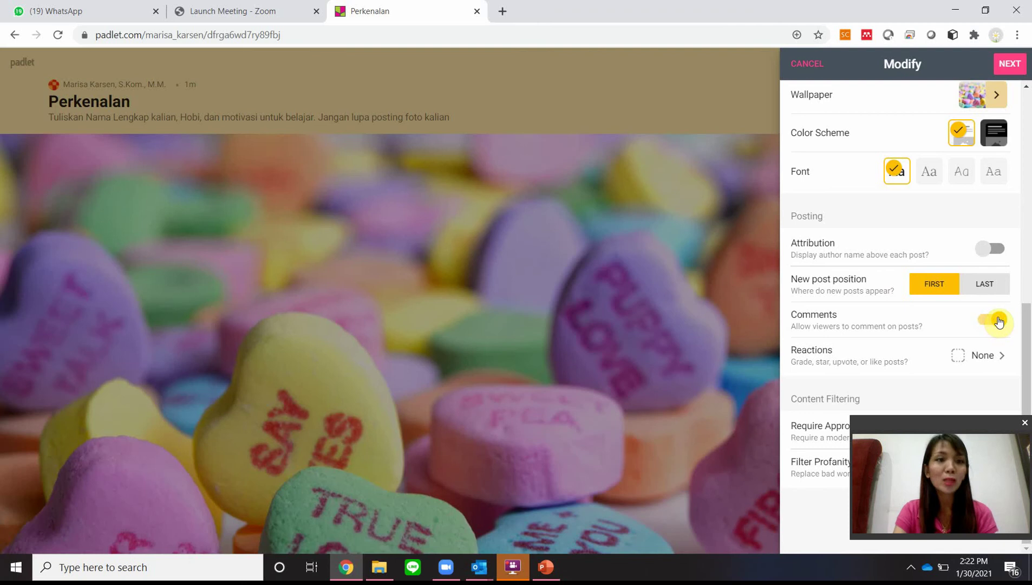
Step: Try the reaction types, settle on Like, and finish the padlet settings
click(978, 354)
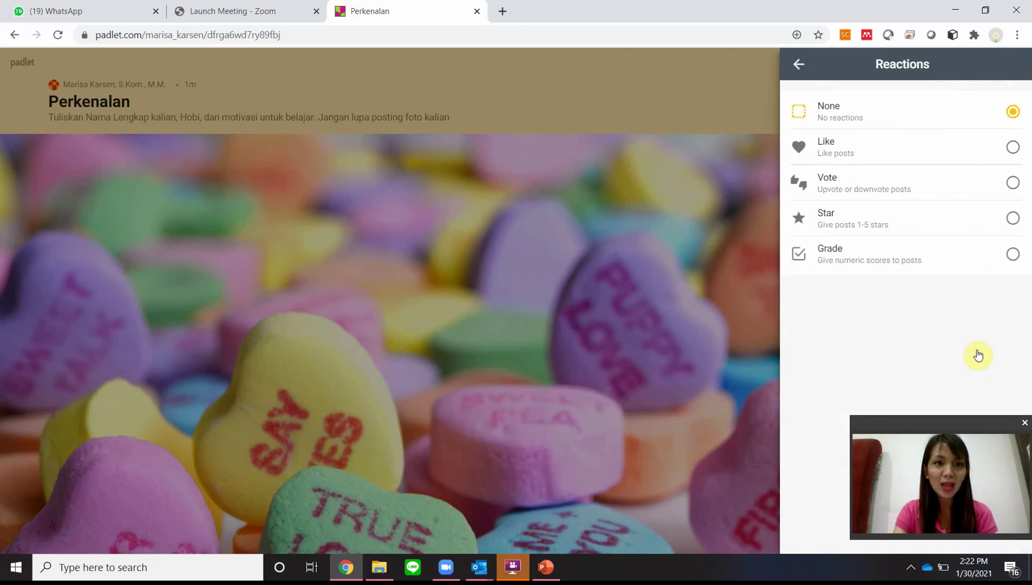
click(1012, 145)
click(1010, 184)
click(1010, 216)
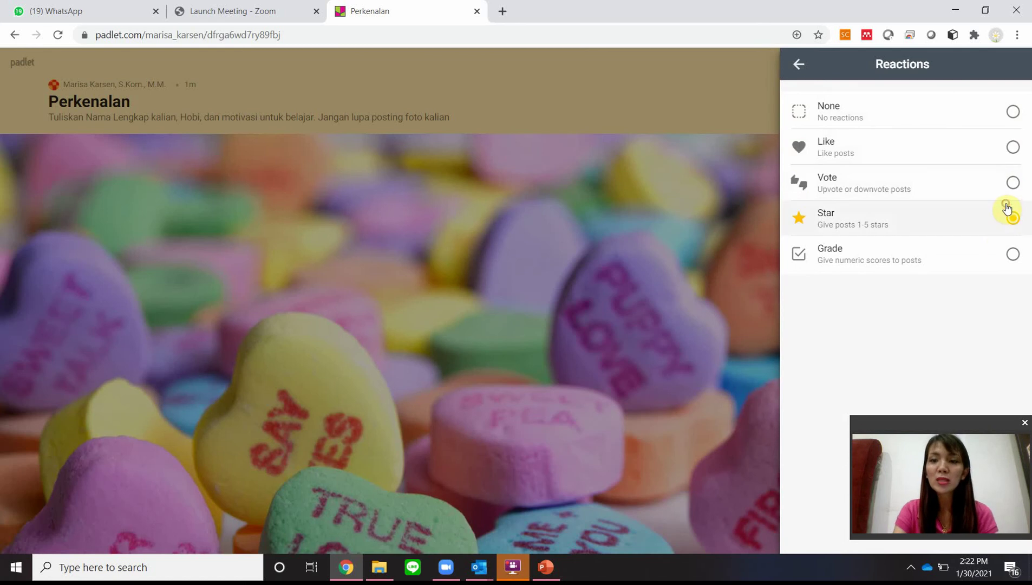
double_click(1001, 250)
click(1001, 153)
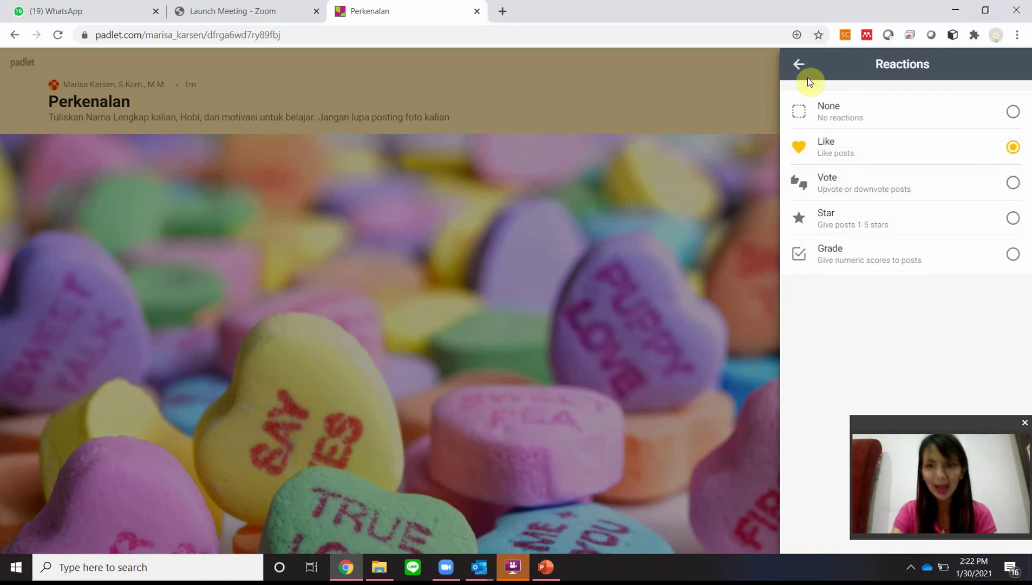
click(800, 65)
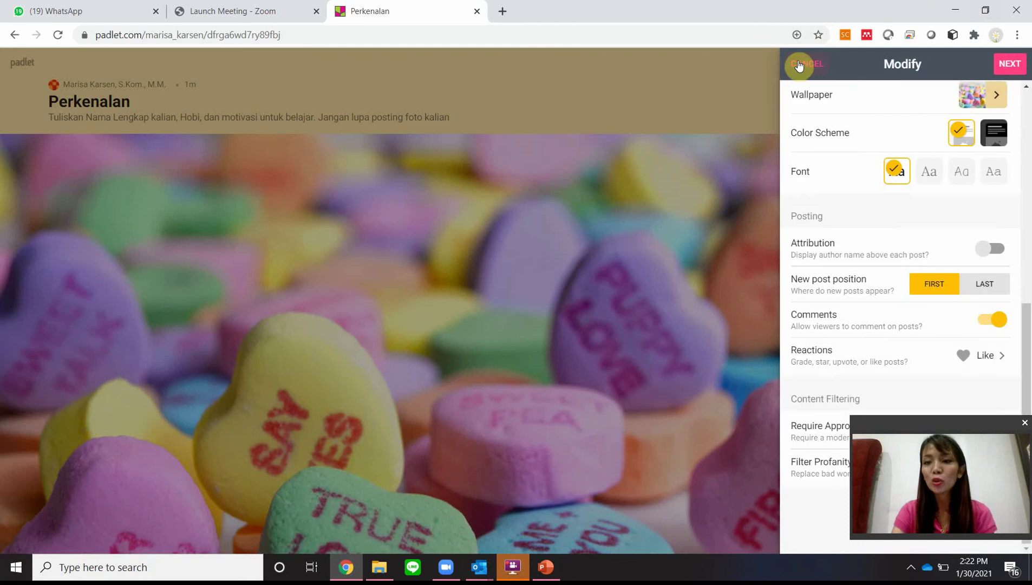
click(1010, 65)
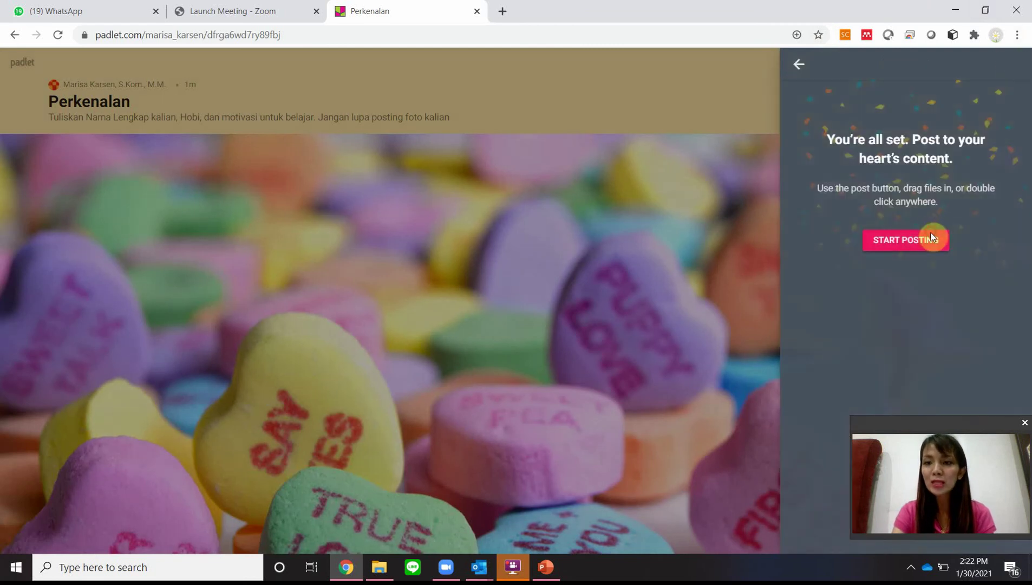
Step: View the Perkenalan padlet's QR code, then copy its link to the clipboard
click(927, 237)
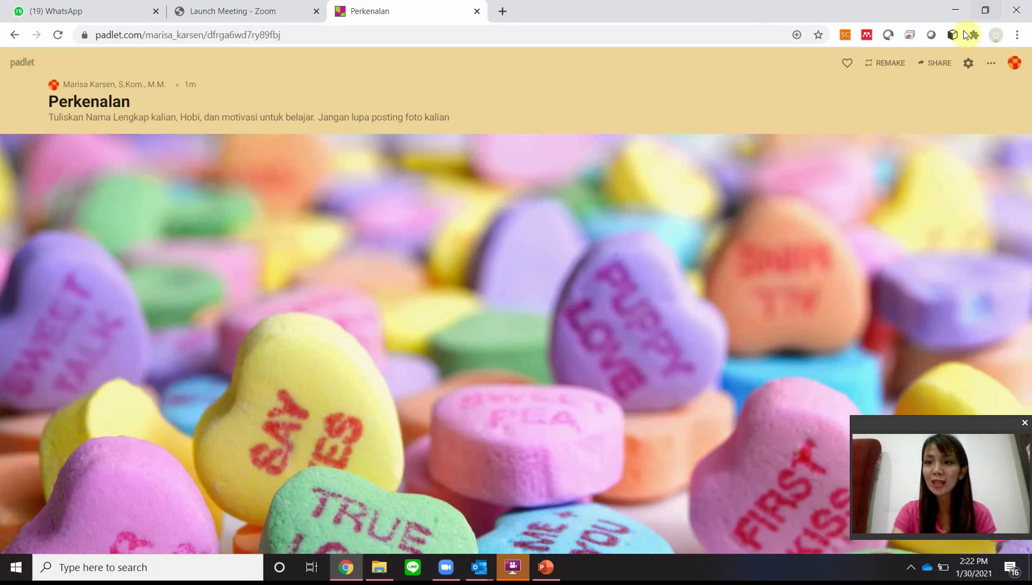
click(942, 66)
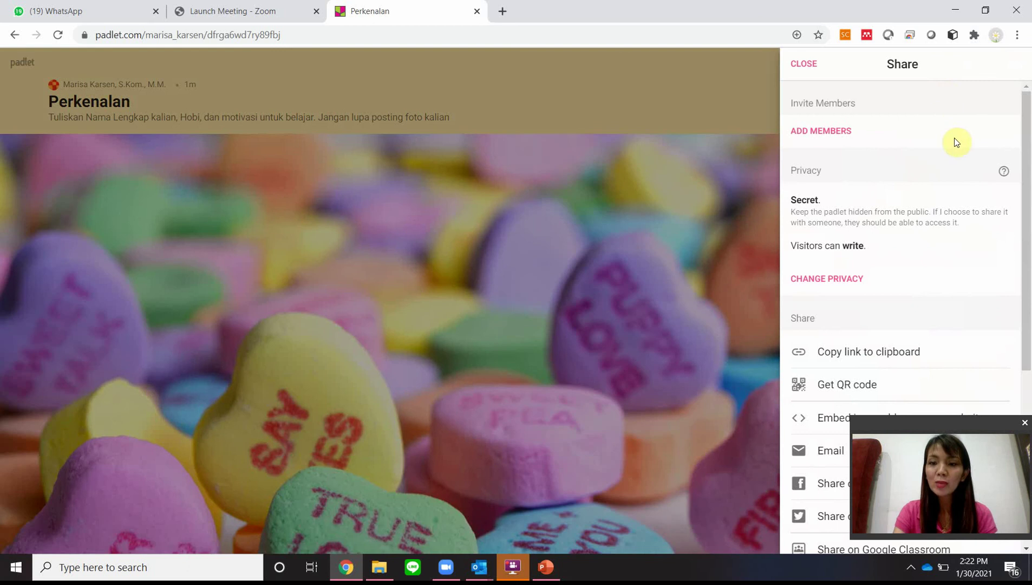
click(870, 388)
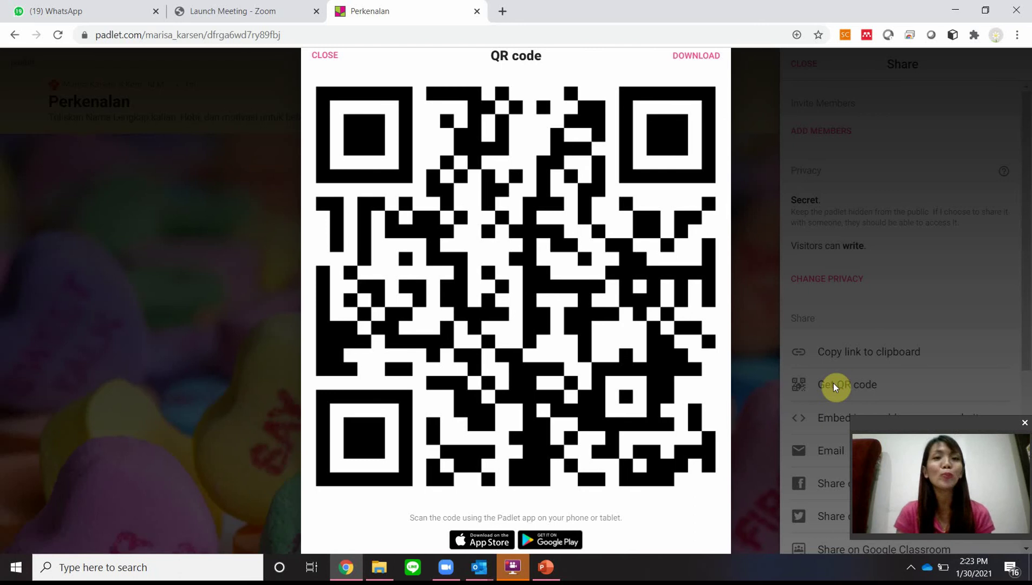
click(317, 54)
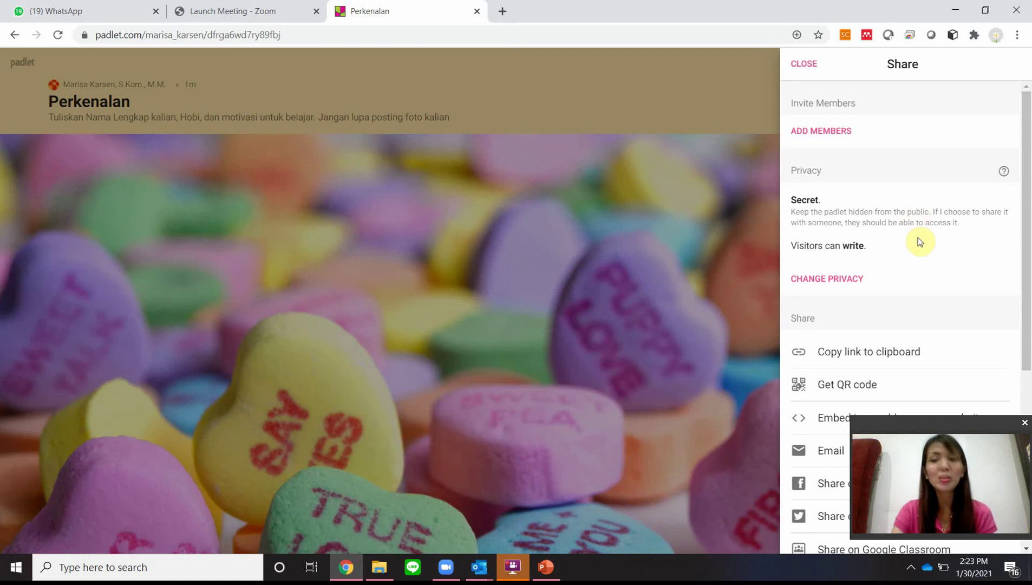
click(883, 353)
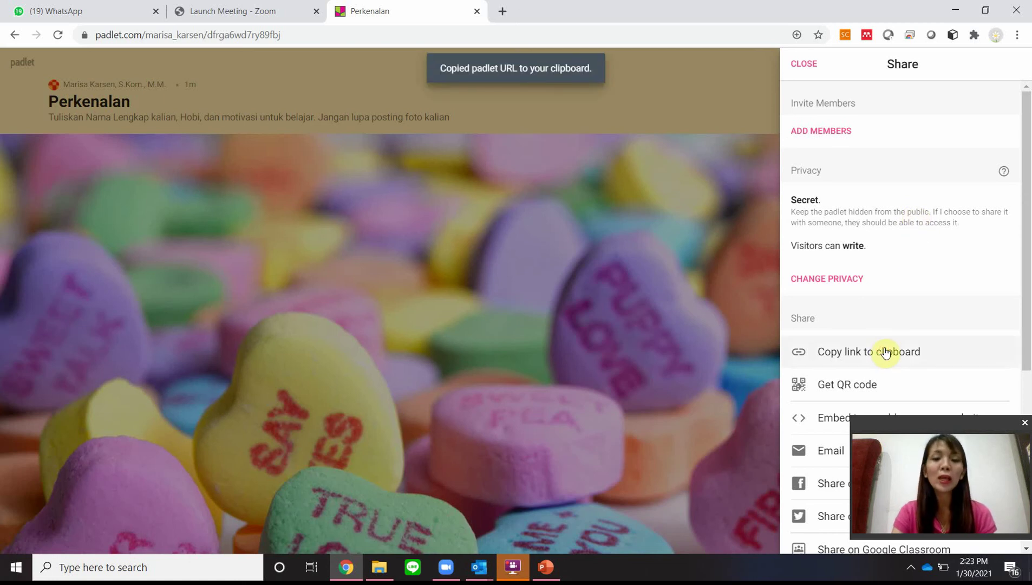
Step: Insert a new slide 4 in PowerPoint and paste the padlet link onto it
click(547, 567)
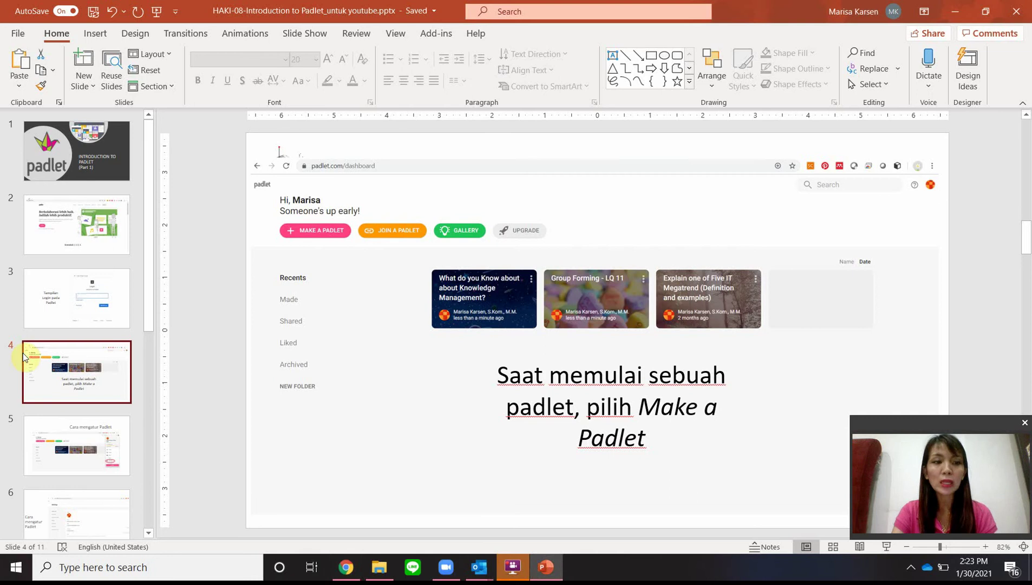
right_click(57, 334)
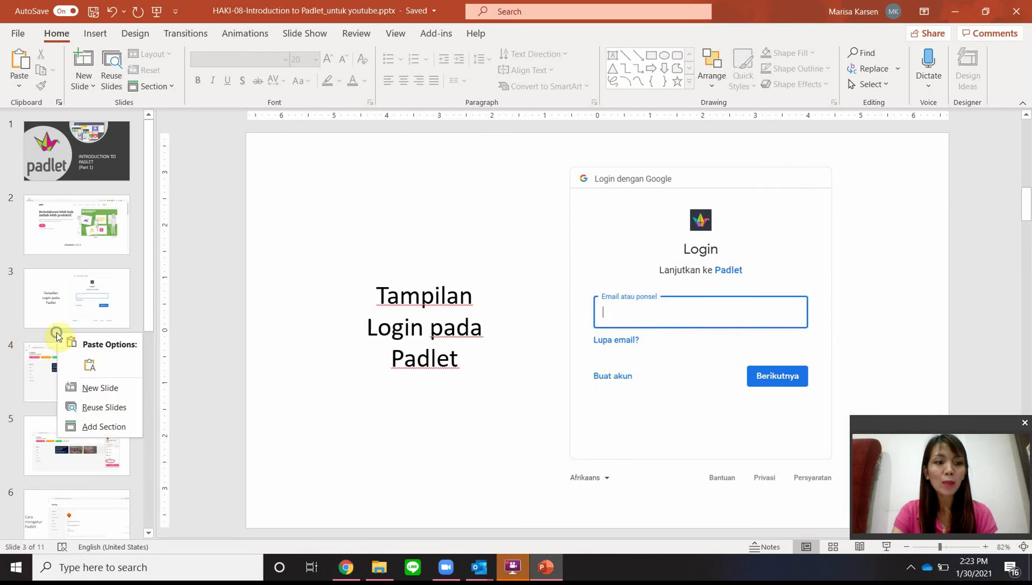
click(101, 388)
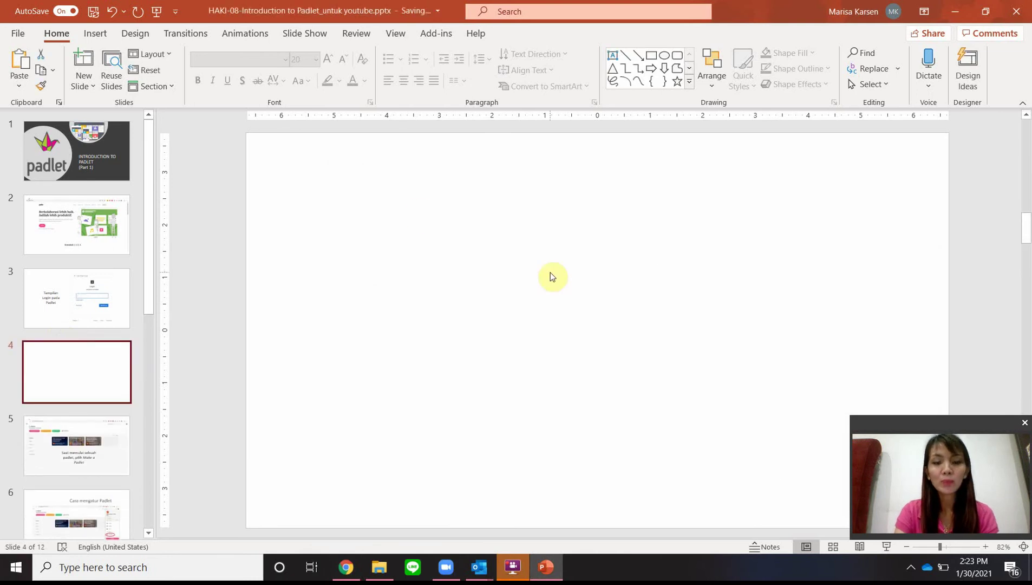
key(ctrl+v)
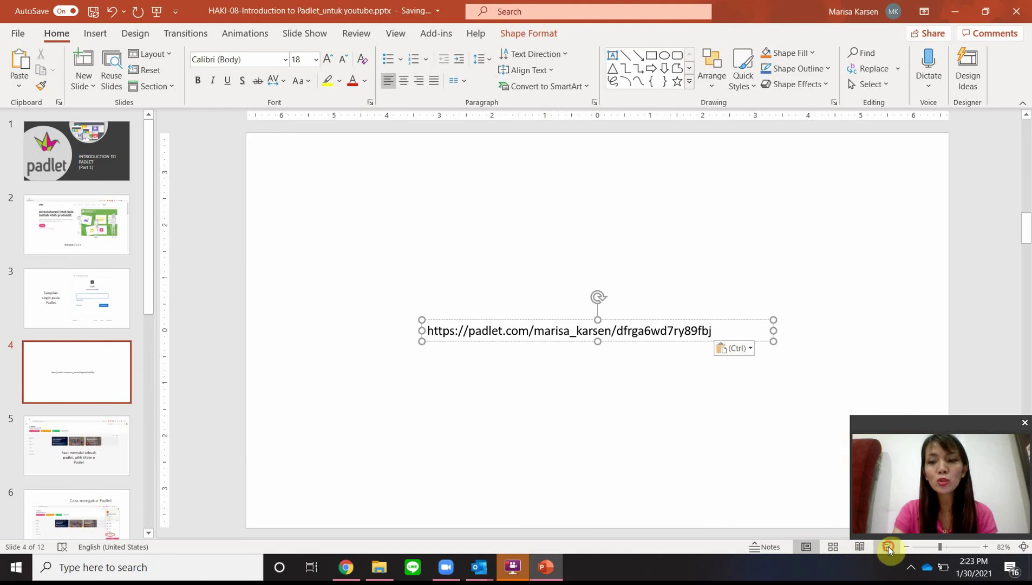
Step: Preview the new slide in the slide show, then go back to the Padlet page
click(888, 547)
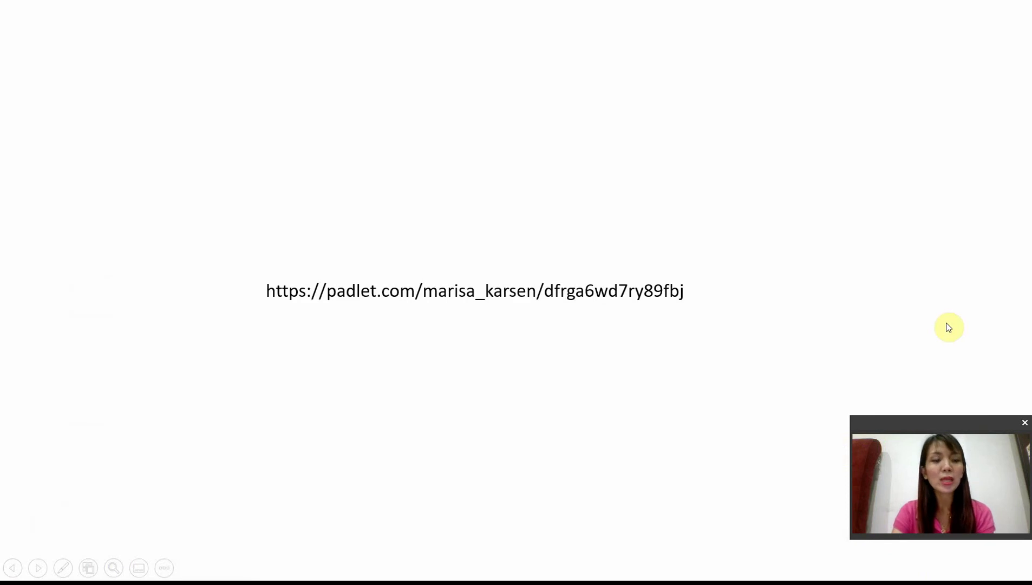
click(677, 290)
key(Escape)
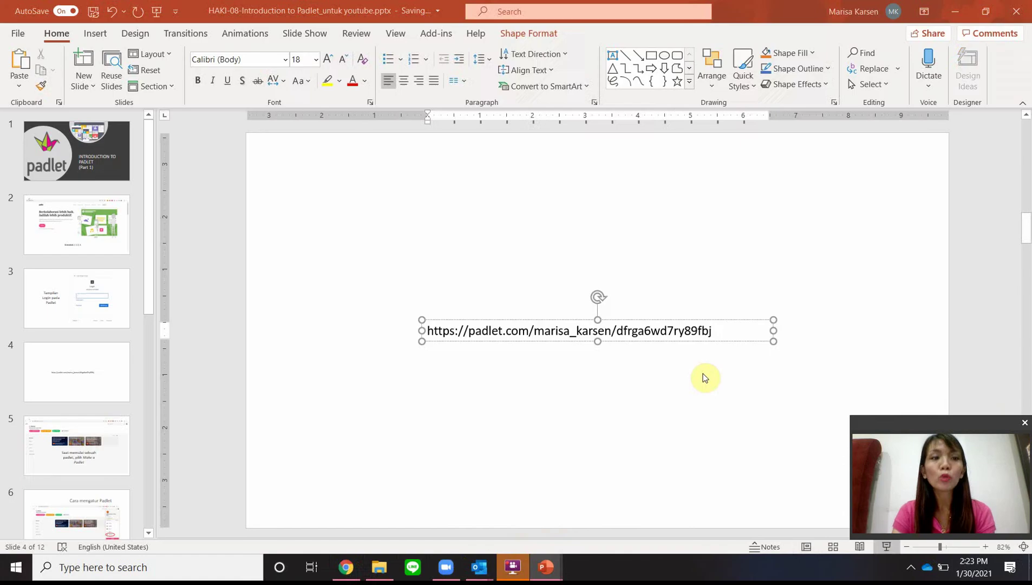
click(347, 567)
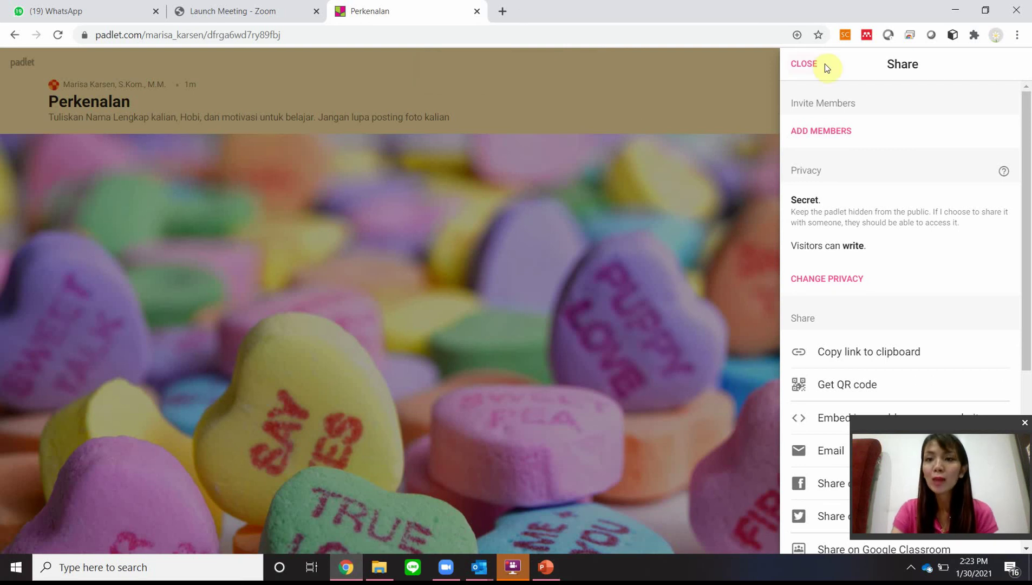
Step: Add a post titled with the student's full name: 'Hobi : Nonton Film', 'Motivasi : Ingin menambah pengetahuan'
click(807, 64)
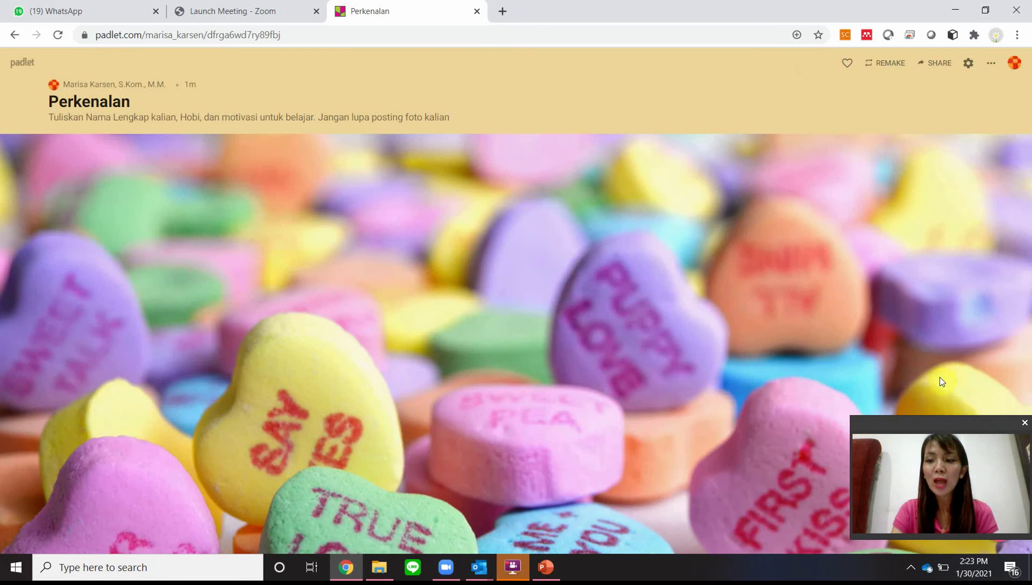
drag(950, 422, 948, 371)
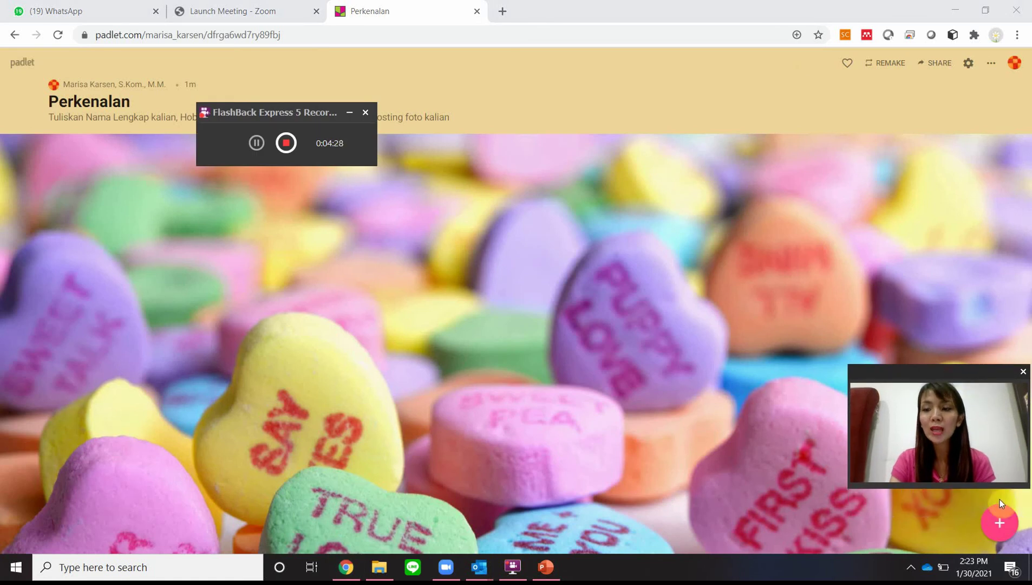
click(999, 521)
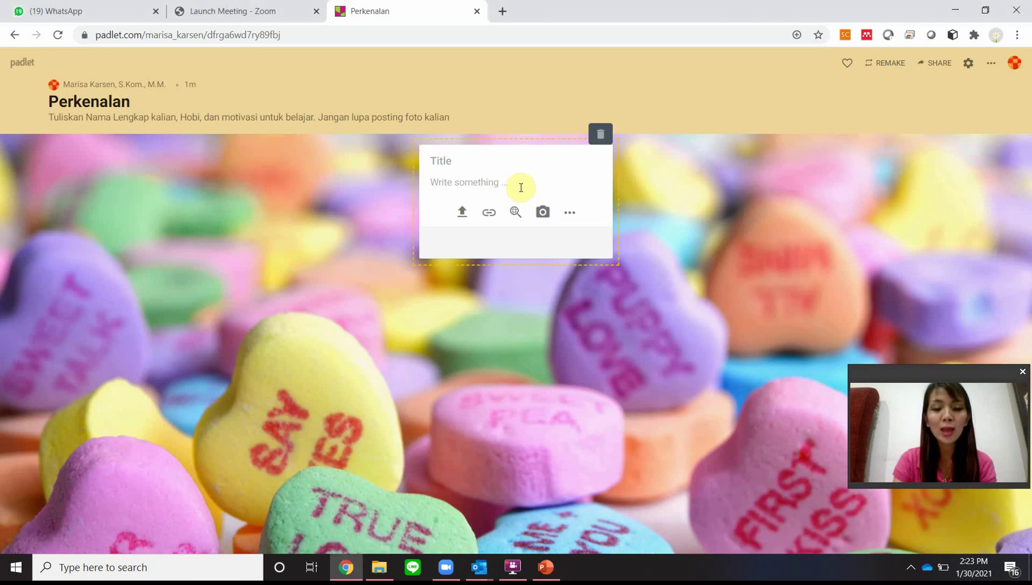
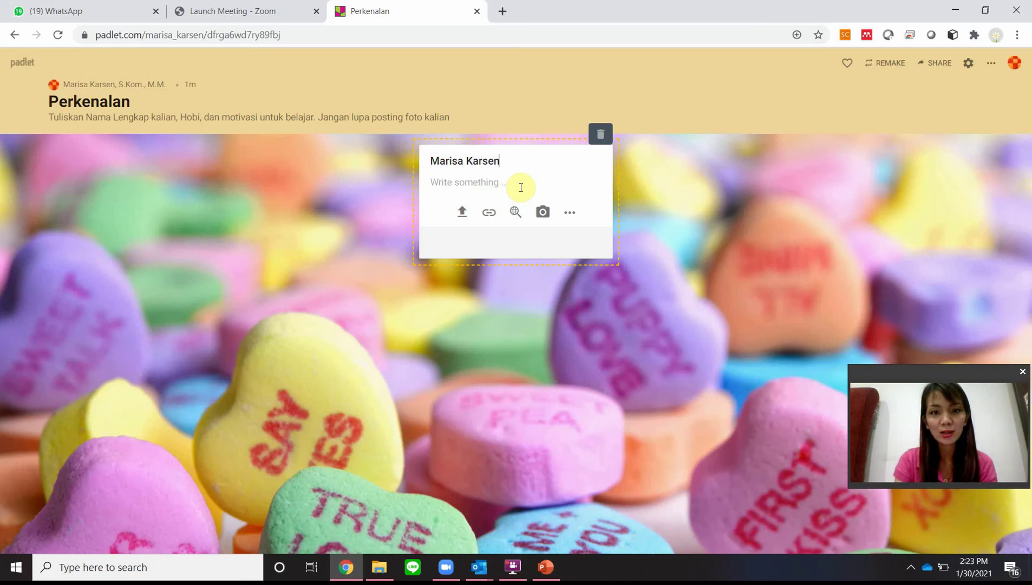
click(520, 187)
text(Hobi )
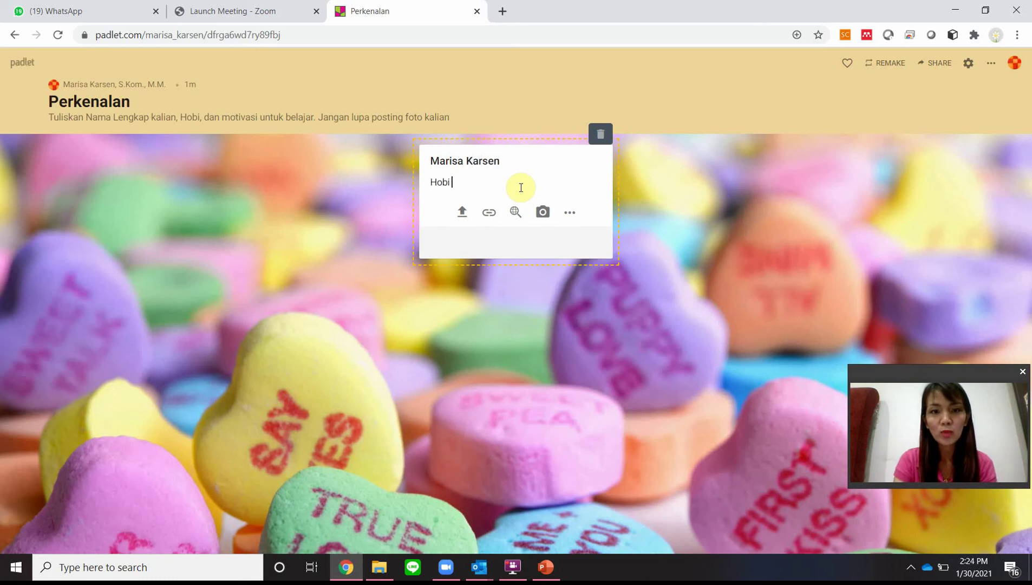
text(: Nonton )
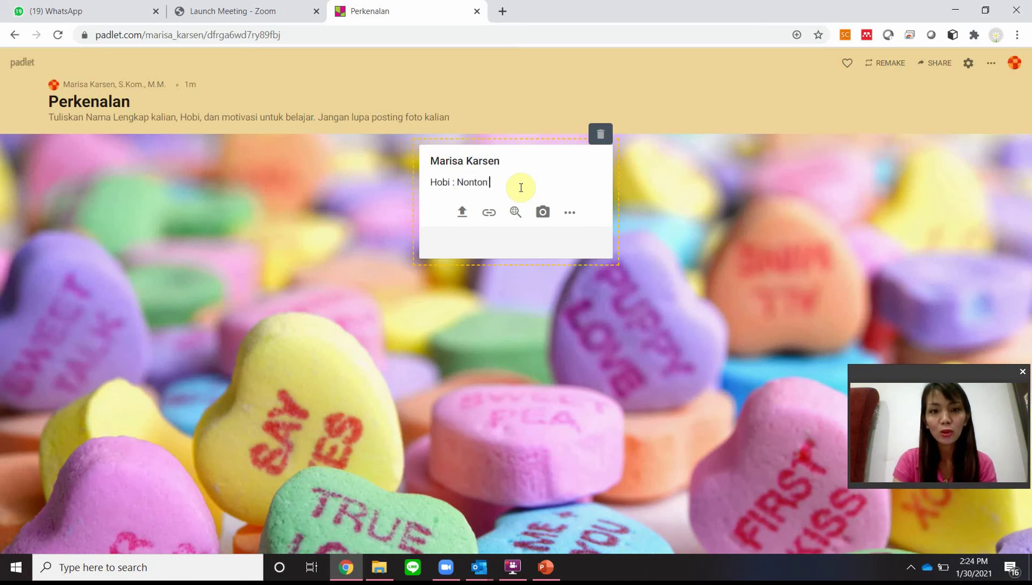
text(Film)
key(Return)
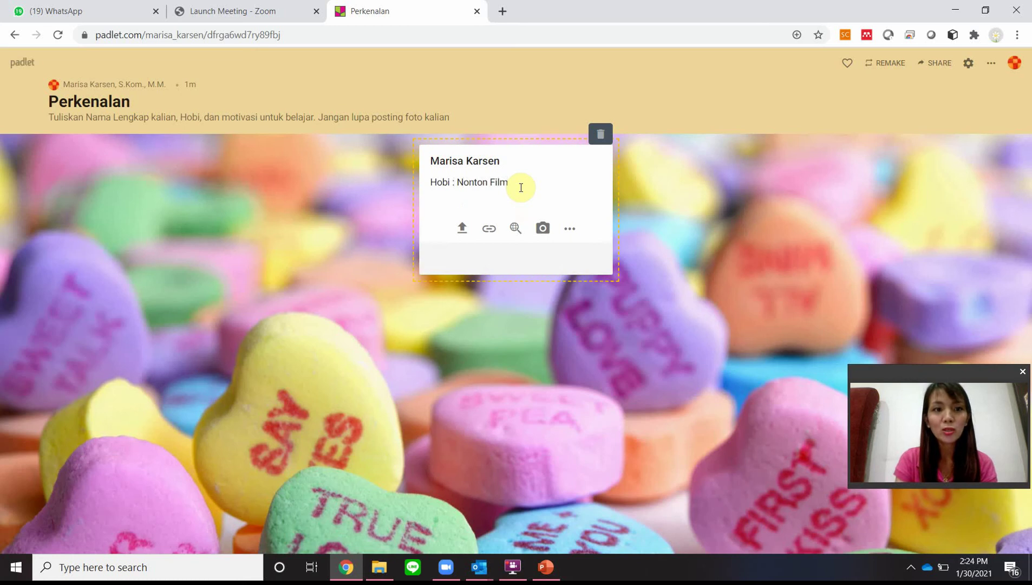
text(Motivasi : Ingin men)
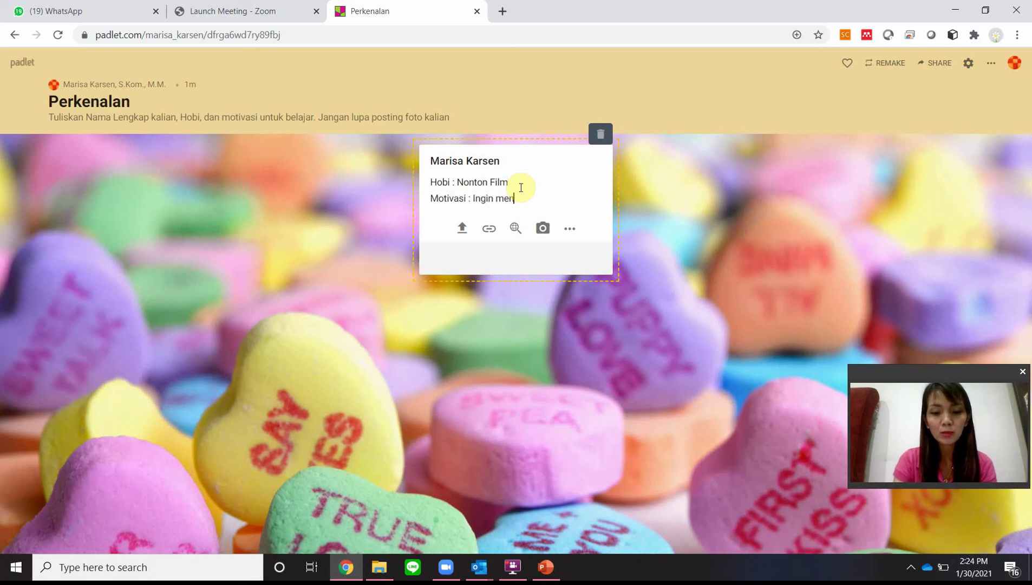
text(ambah pengetah)
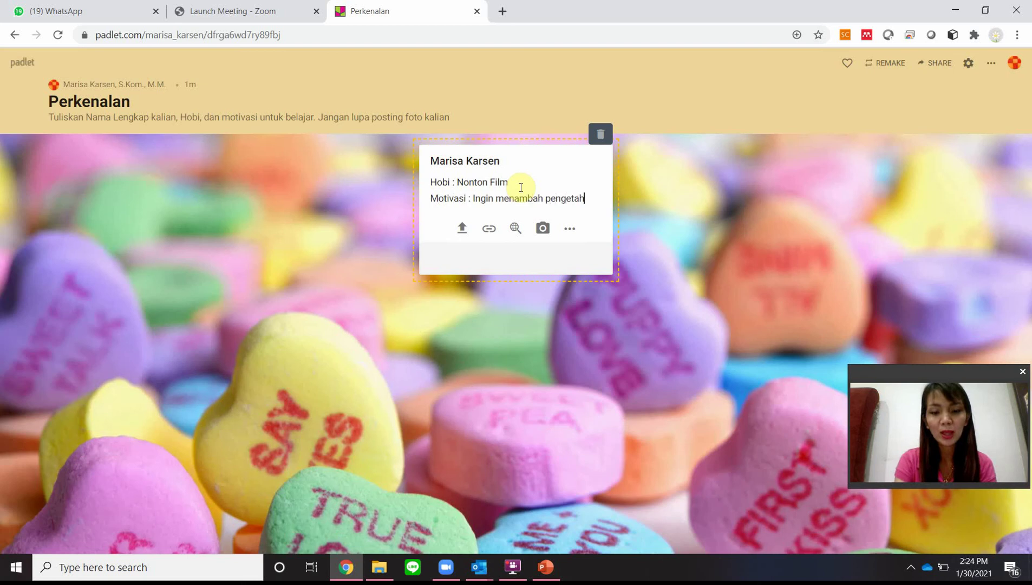
text(uan)
Step: Save the post, then switch on Attribution in the padlet settings and save
click(707, 331)
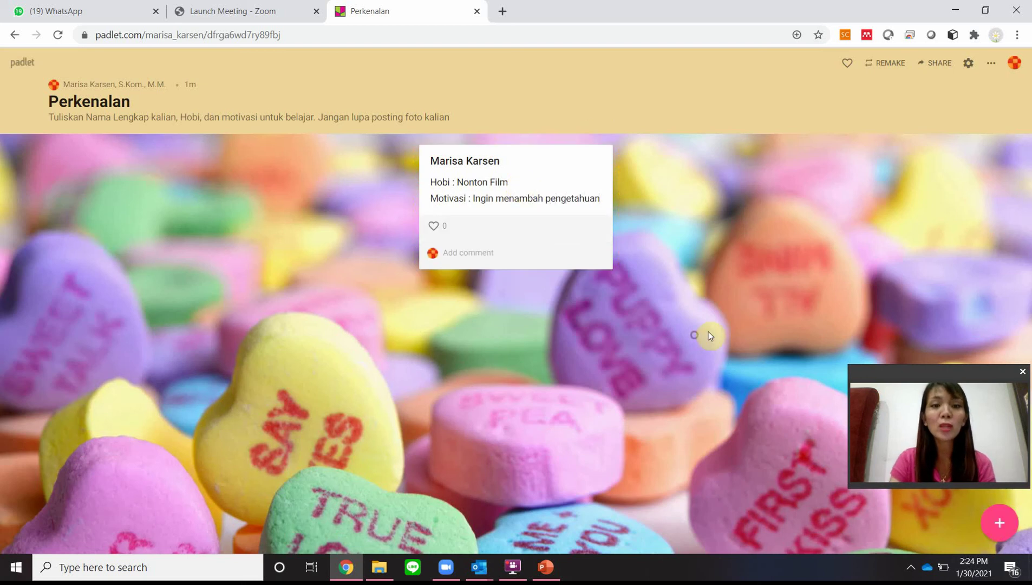
mouse_move(496, 222)
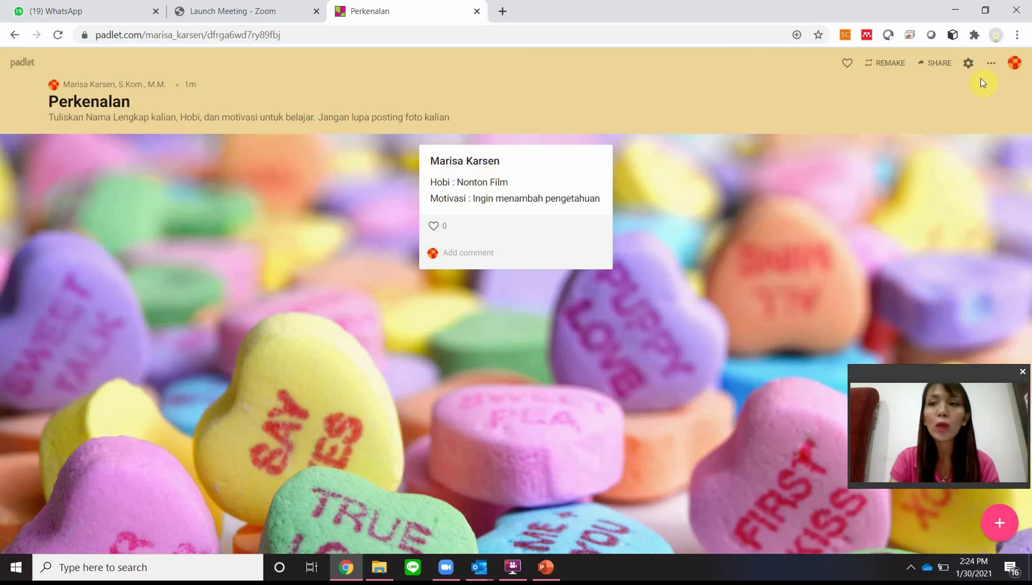
click(990, 63)
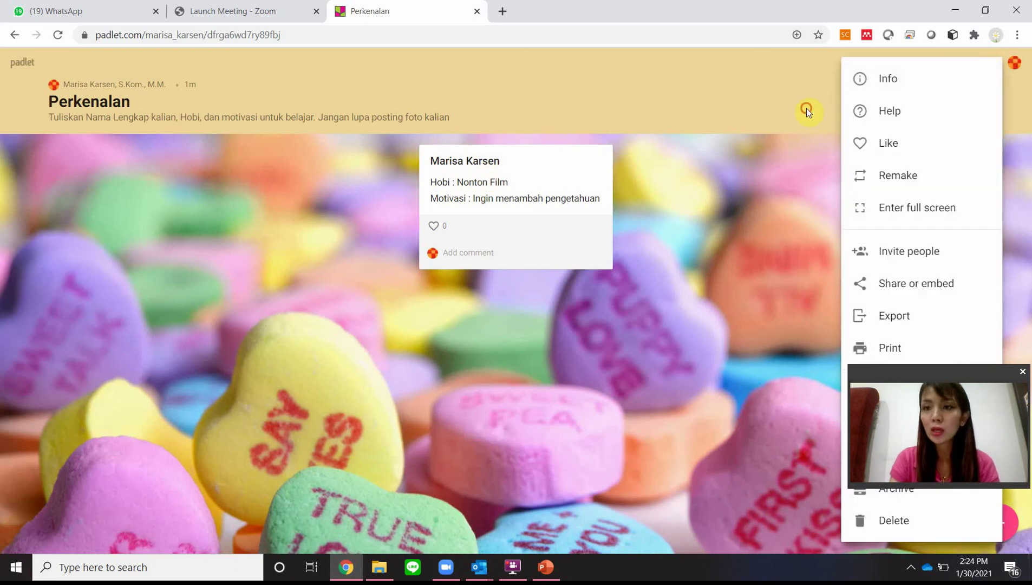
click(806, 108)
click(969, 64)
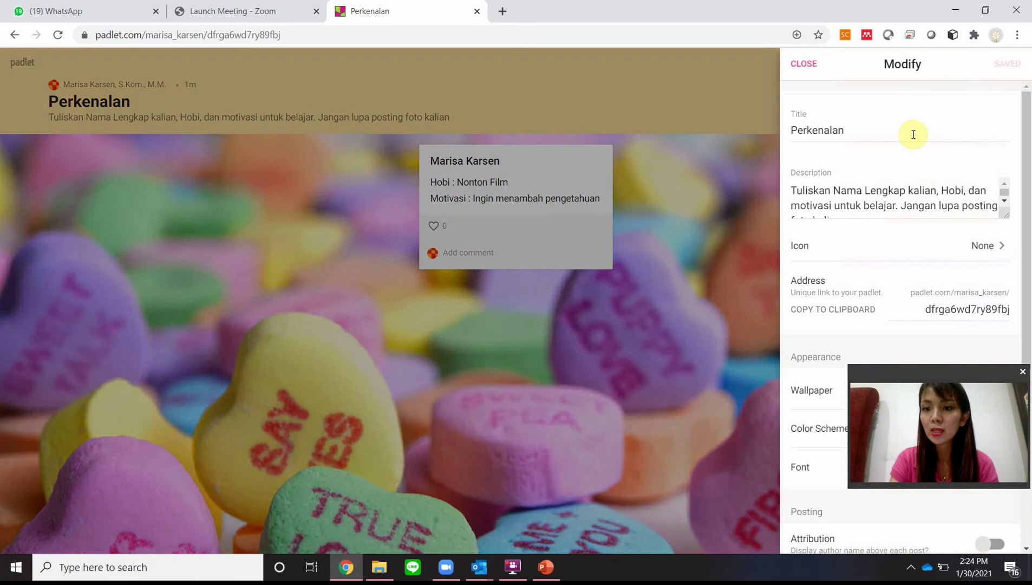
drag(1025, 167, 1025, 313)
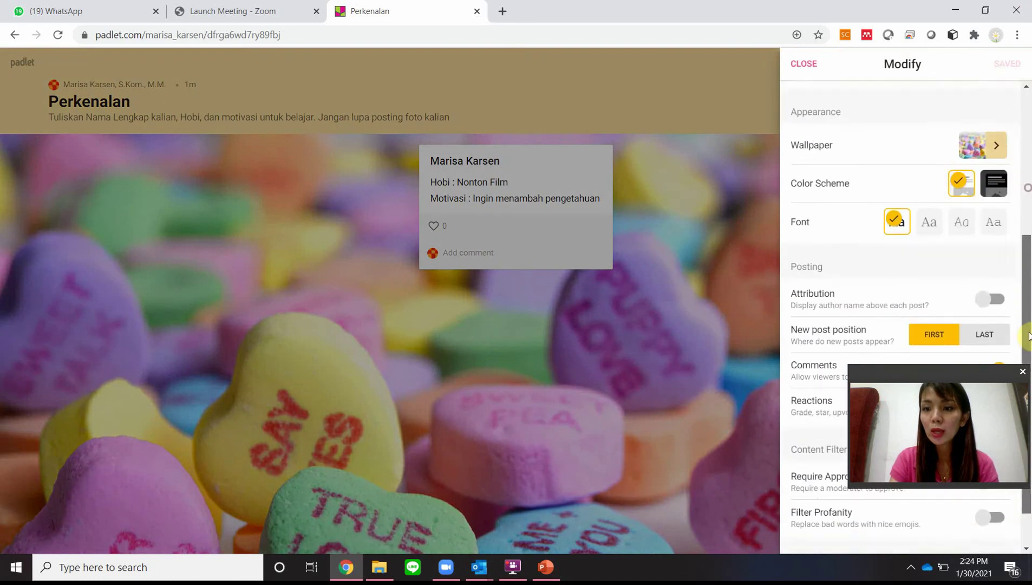
click(999, 299)
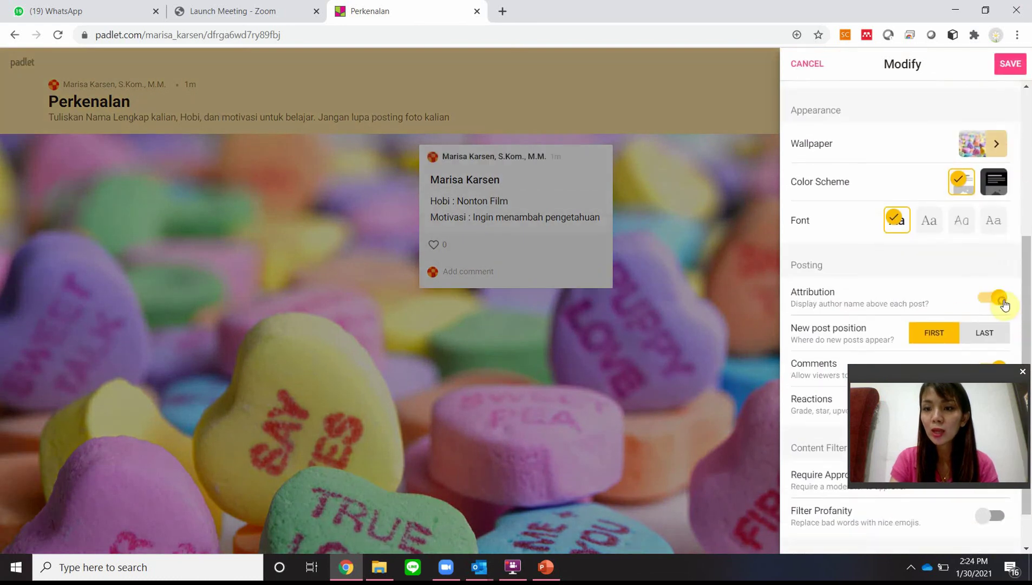
click(1025, 60)
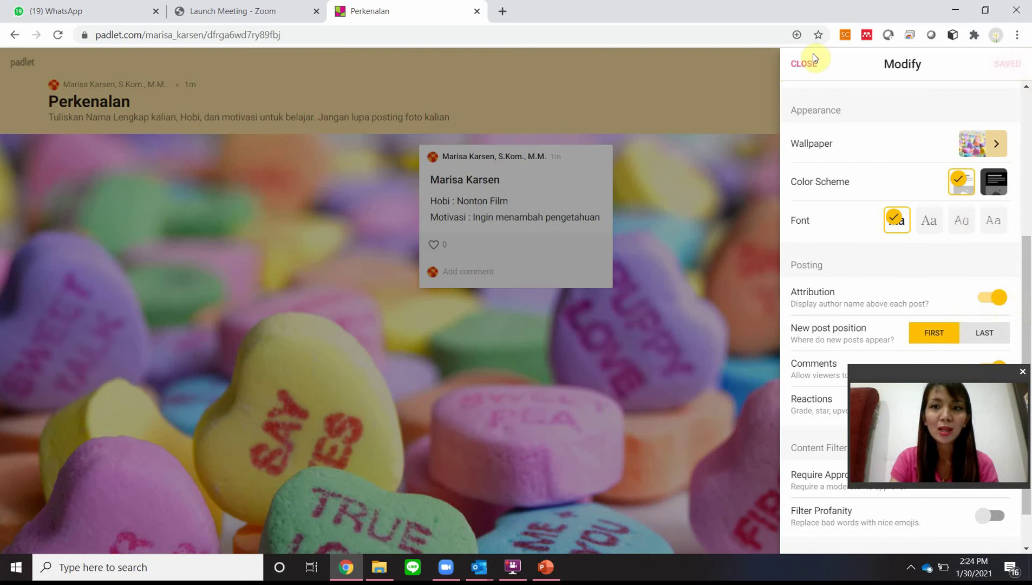
click(804, 63)
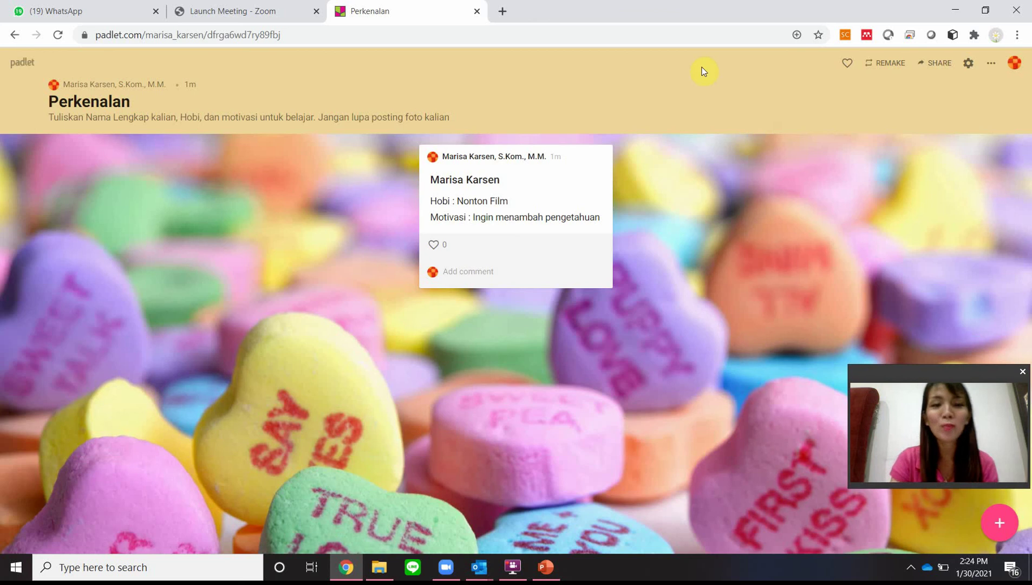
Step: Add a post titled with a second student's name: 'Hobi : Makan', 'Motivasi : Ingin pintar'
mouse_move(434, 233)
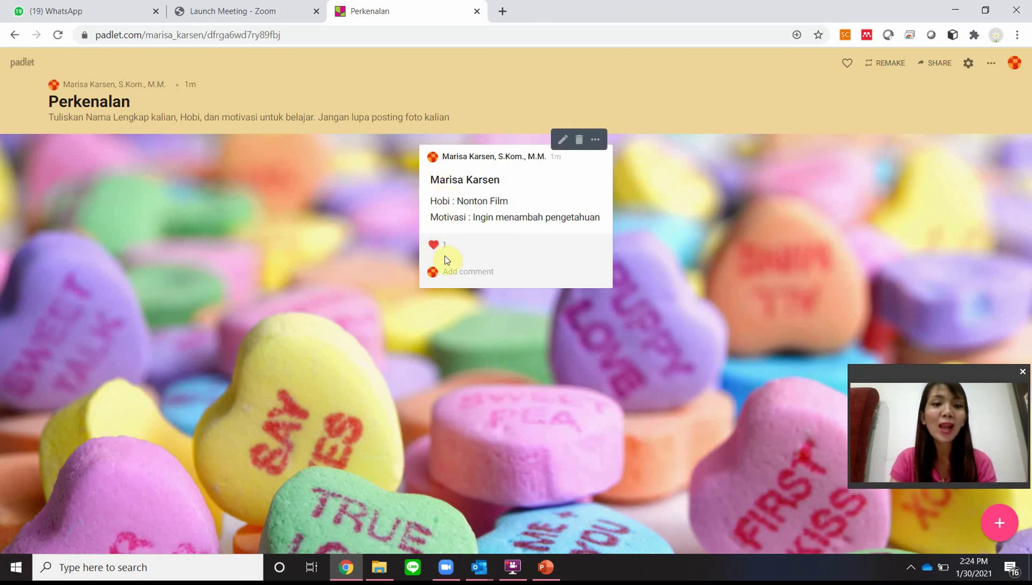
click(995, 528)
click(416, 172)
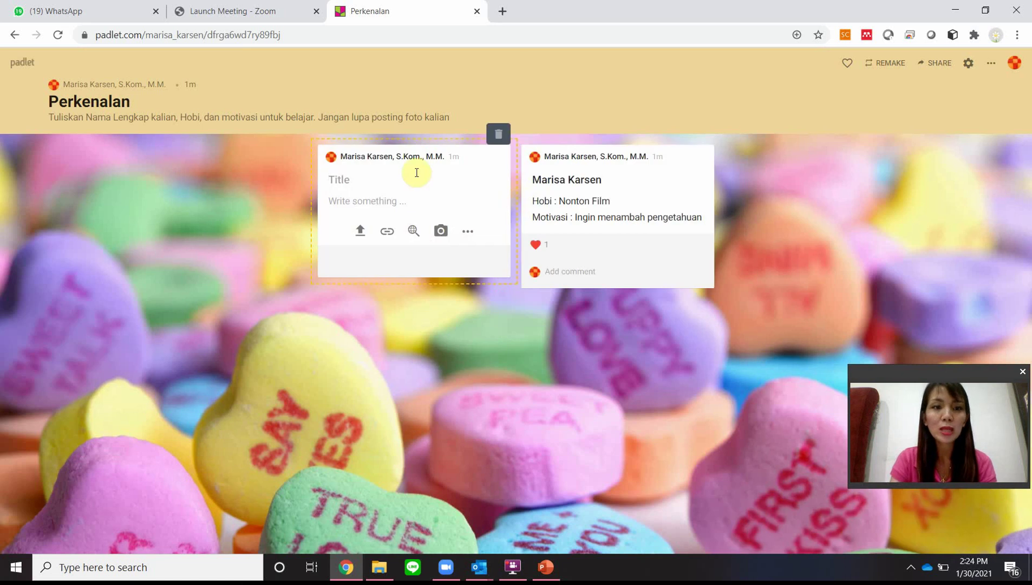
text(Ani,)
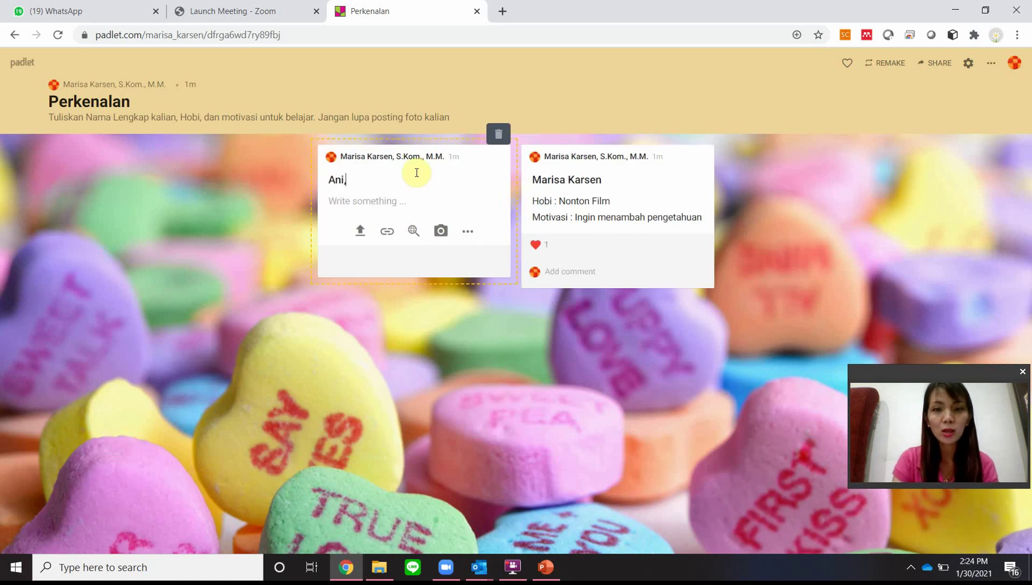
key(BackSpace)
key(Tab)
text(H)
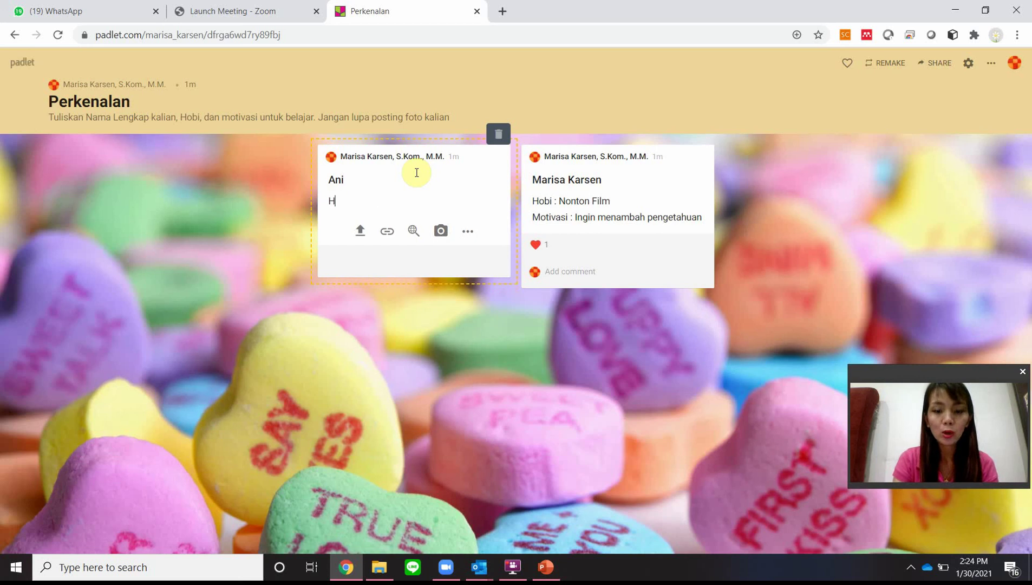
text(obi : Makan)
key(Return)
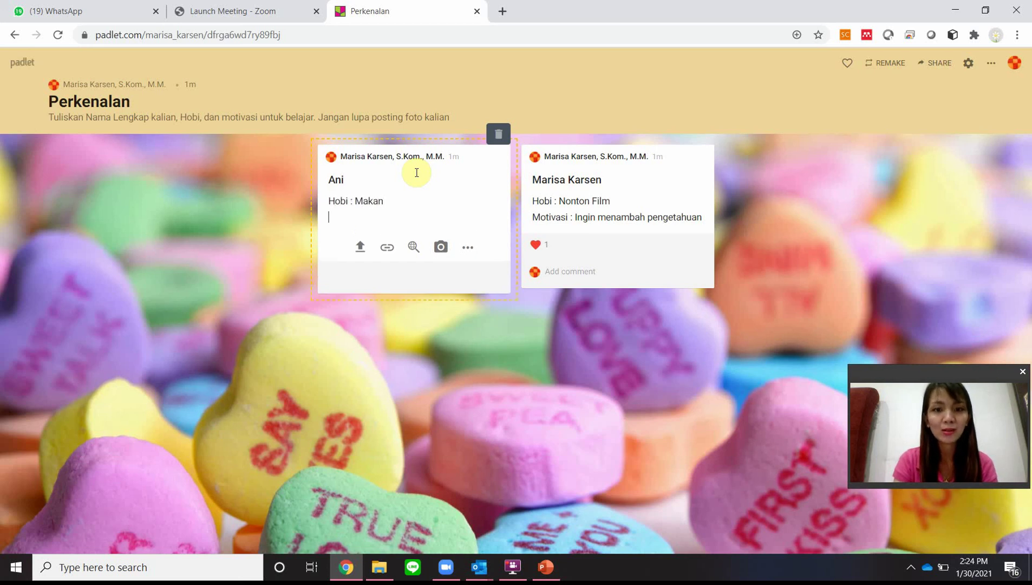
text(Motivasi : )
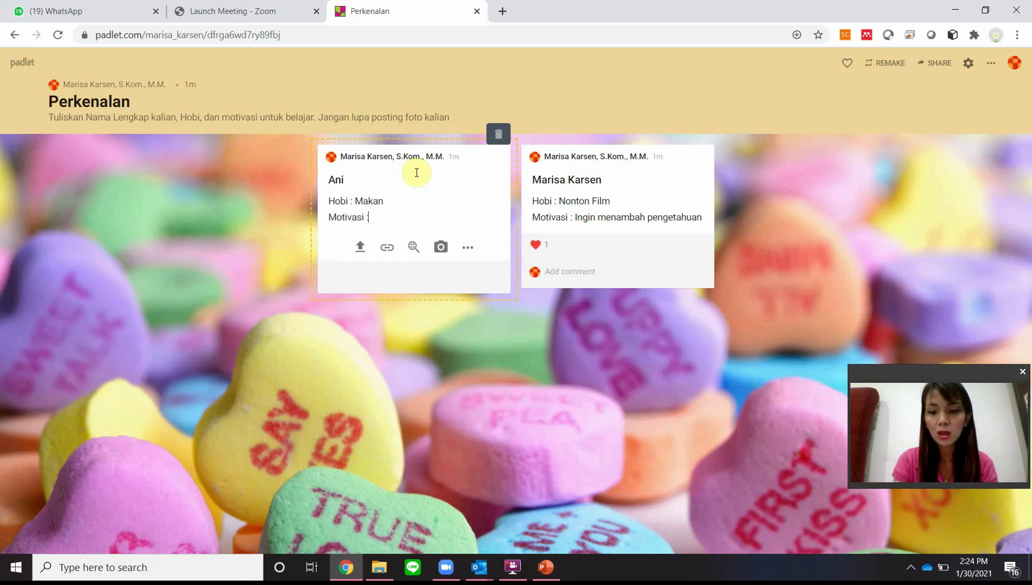
text(Ingin)
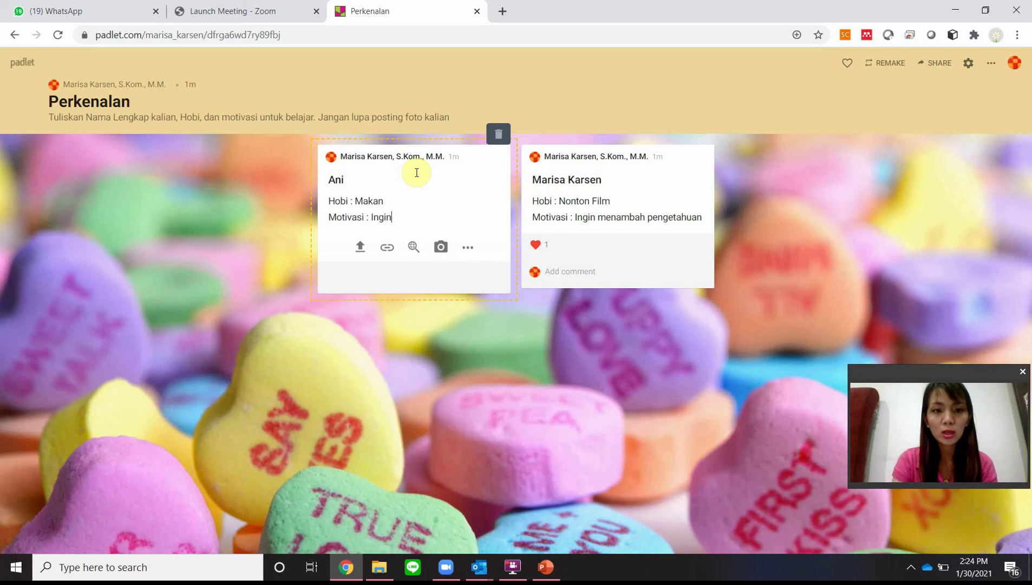
text( pintar)
key(Return)
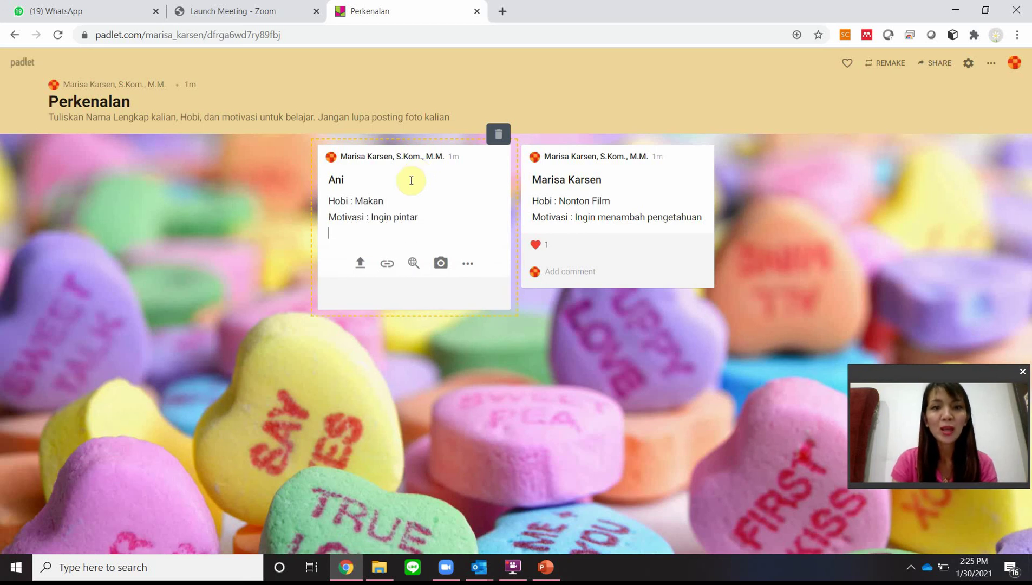
click(422, 414)
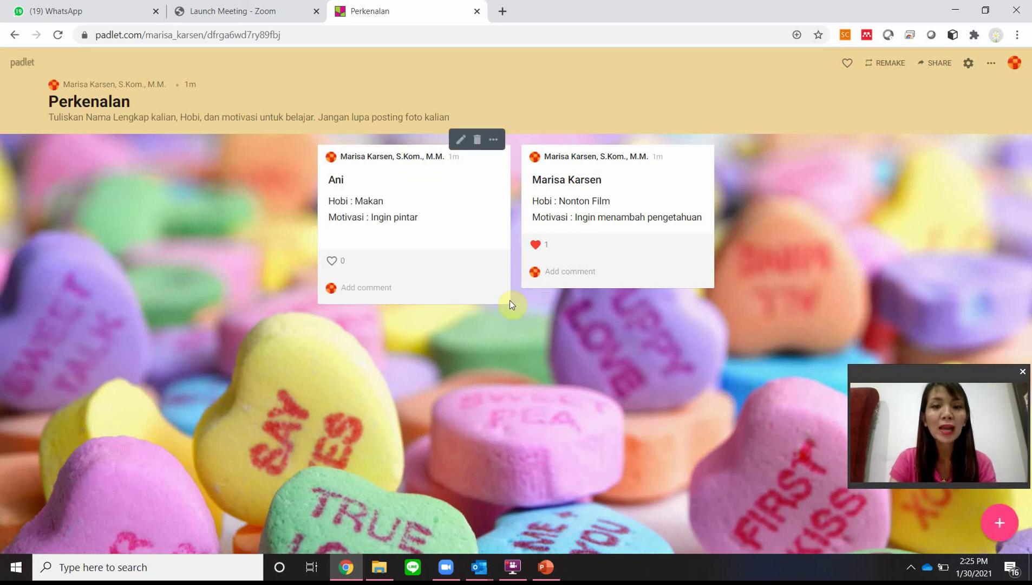
Step: Add a post titled with a third student's name: 'Hobi : Main Game', 'Motivasi : Pingin cari pasangan'
click(999, 523)
text(Budi)
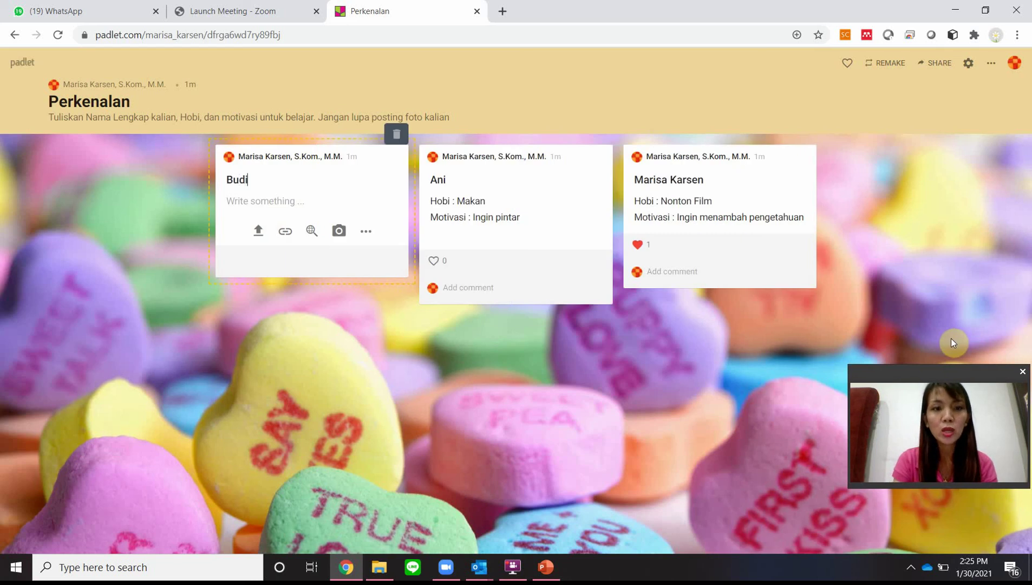
key(Tab)
text(Hobi )
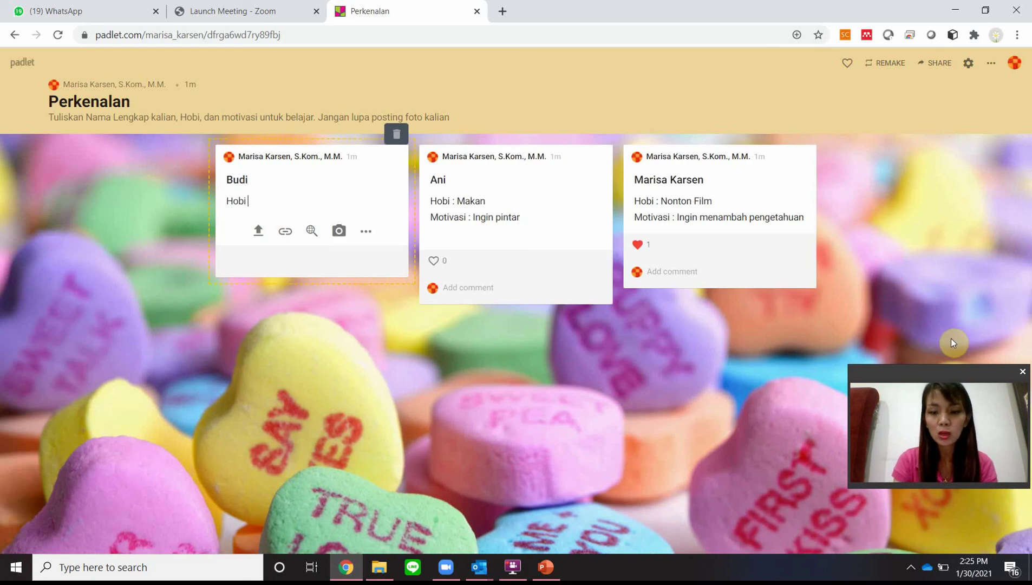
text(: Main Game)
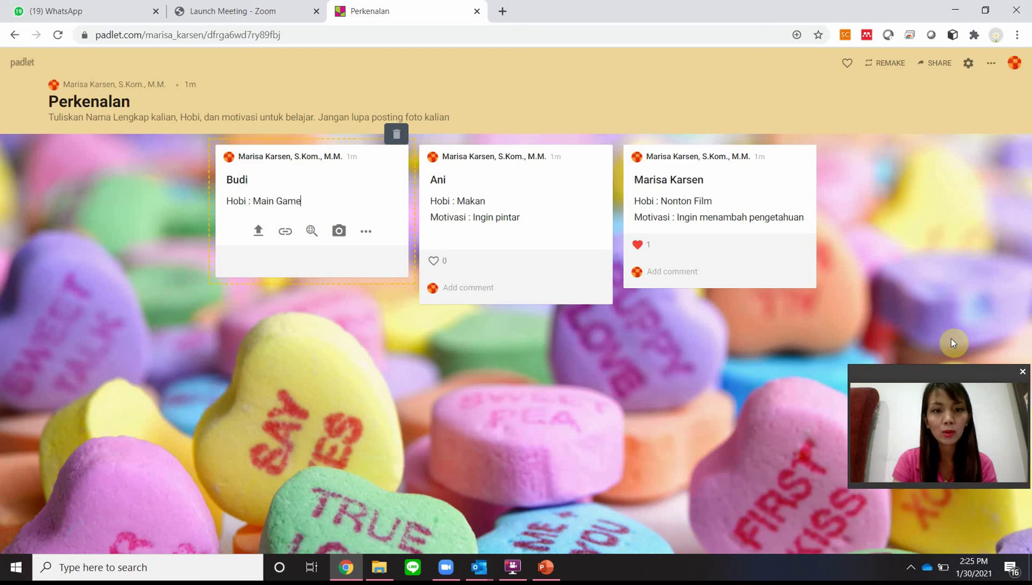
key(Return)
text(Motivasi : )
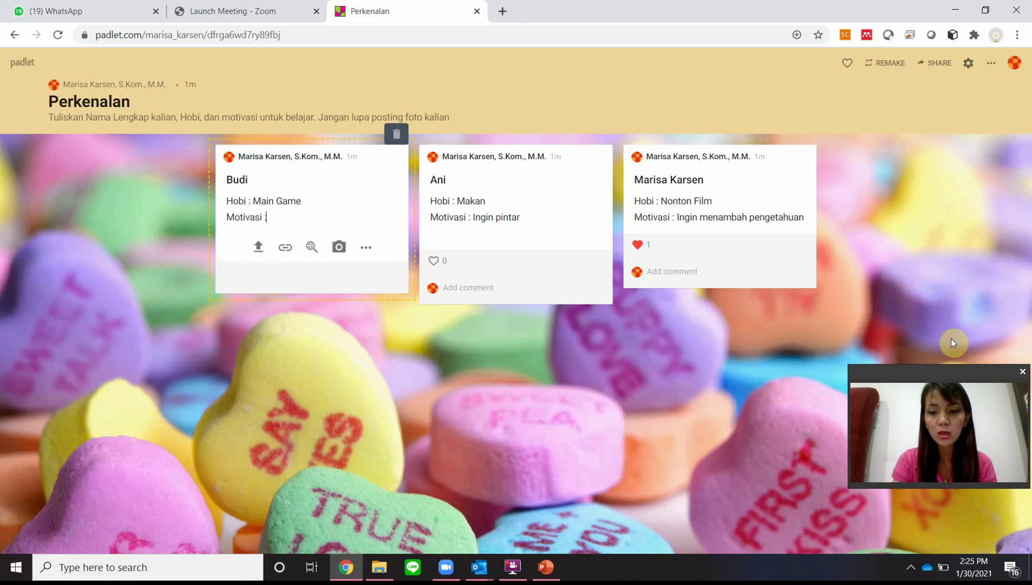
text(Ingin)
key(BackSpace)
key(BackSpace)
key(BackSpace)
key(BackSpace)
key(BackSpace)
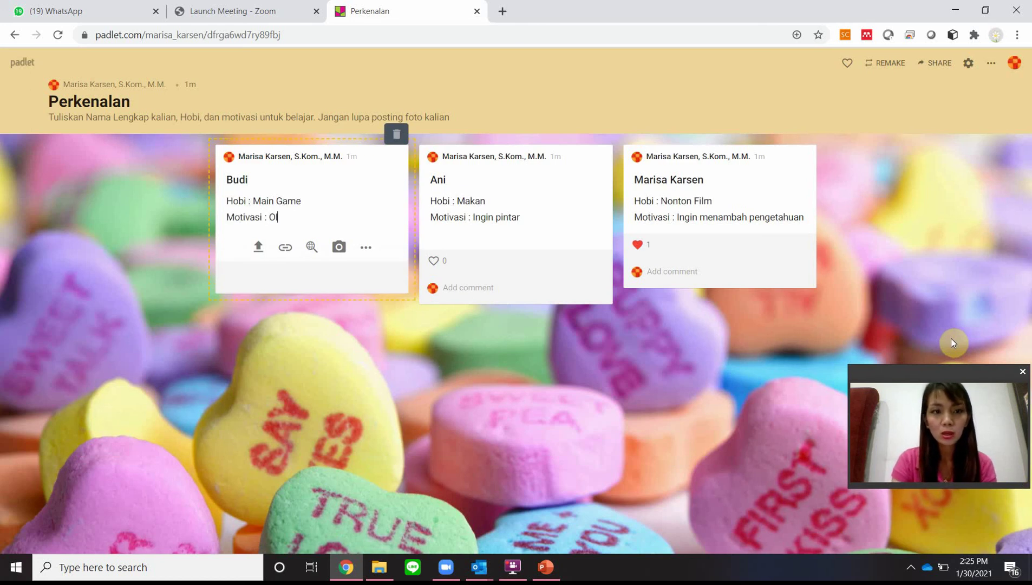
text(Pingin cari)
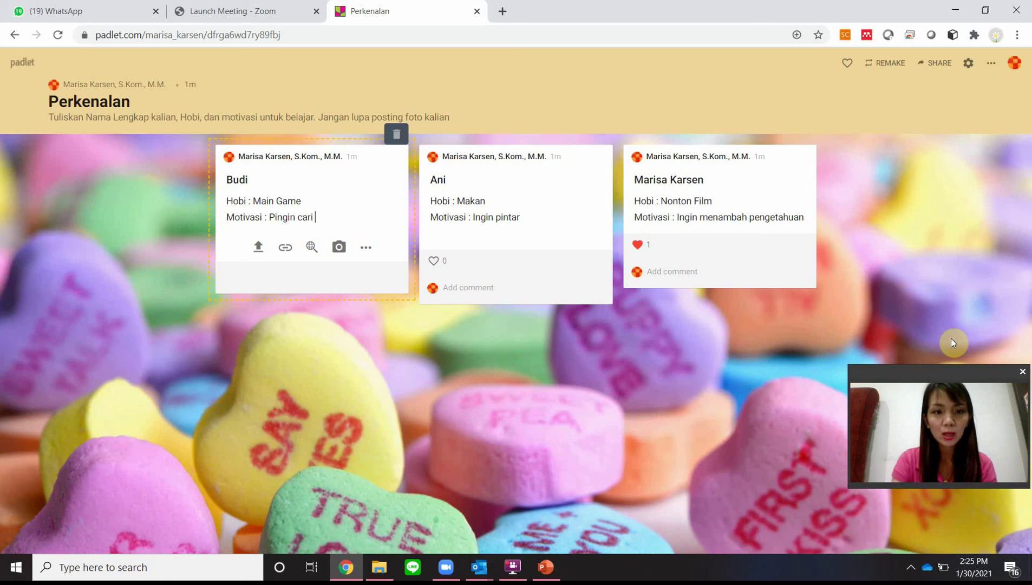
text( op)
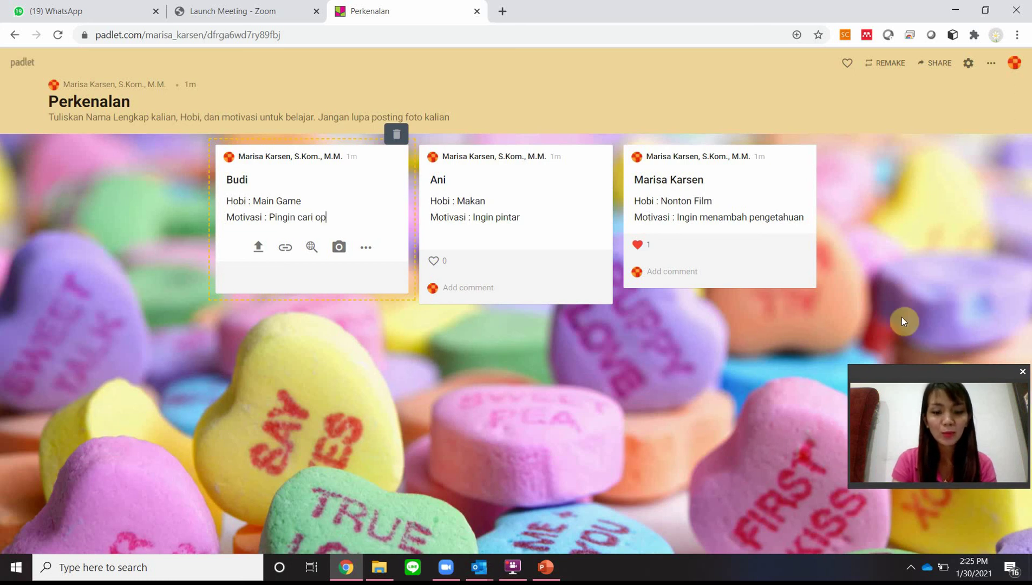
text(asang)
key(BackSpace)
key(BackSpace)
key(BackSpace)
key(BackSpace)
key(BackSpace)
key(BackSpace)
key(BackSpace)
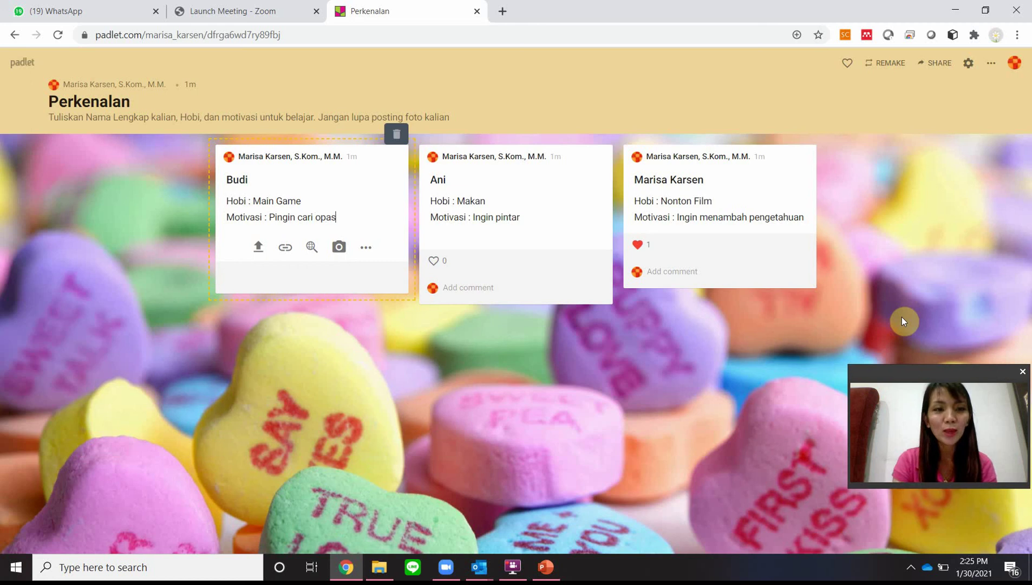
text(pasangan)
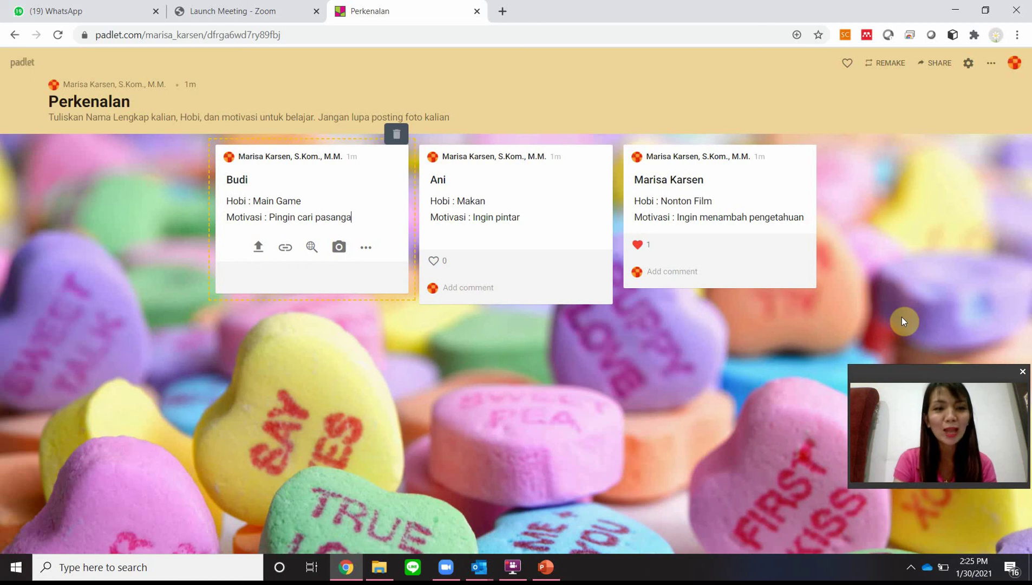
click(535, 391)
Step: Add a fourth post titled with the student's name, hobby Nonton TV and motivation Ingin mendapatkan peringkat 1
click(990, 521)
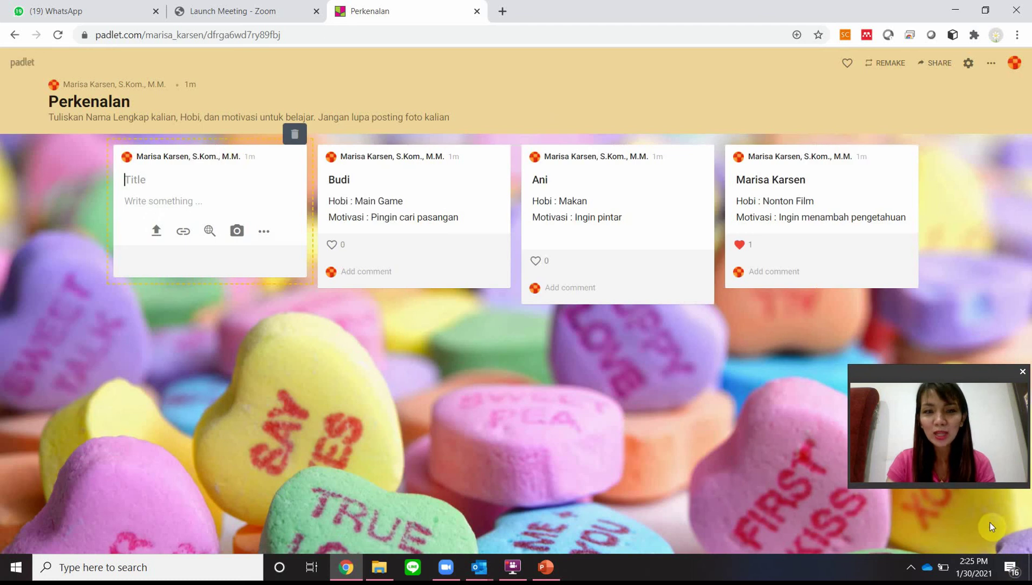
text(A)
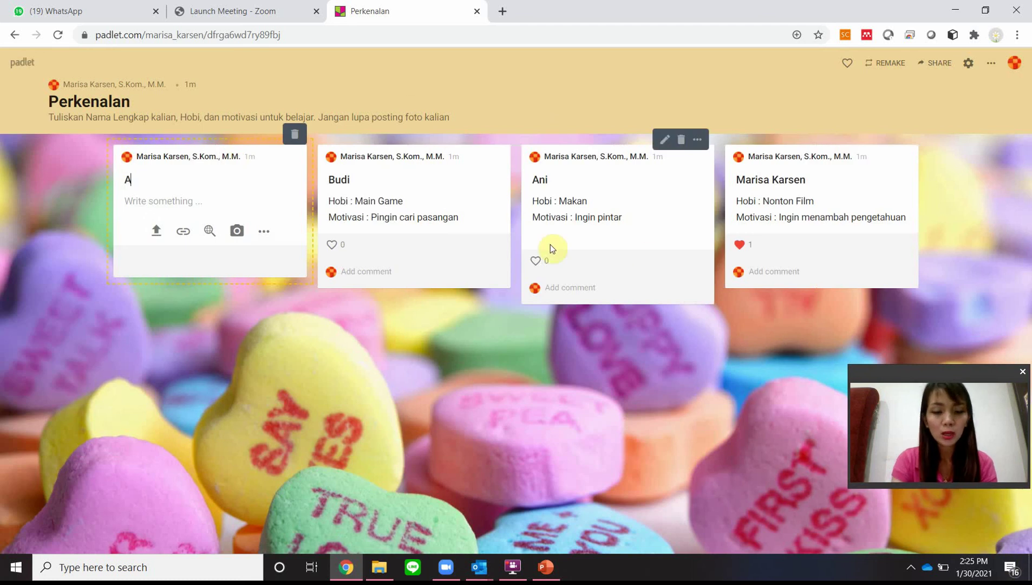
text(ndy)
key(Tab)
text(H)
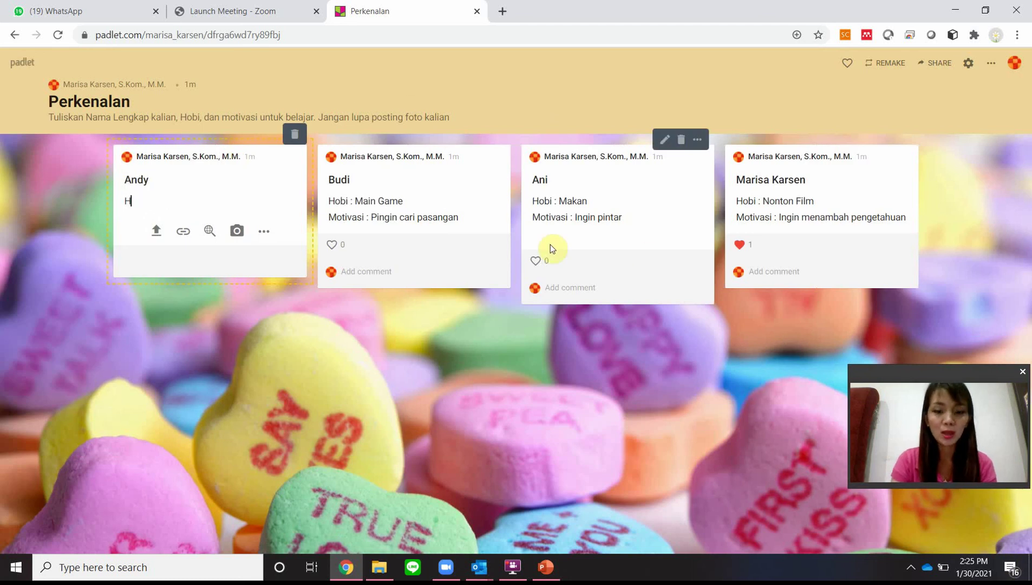
text(oibi)
key(BackSpace)
key(BackSpace)
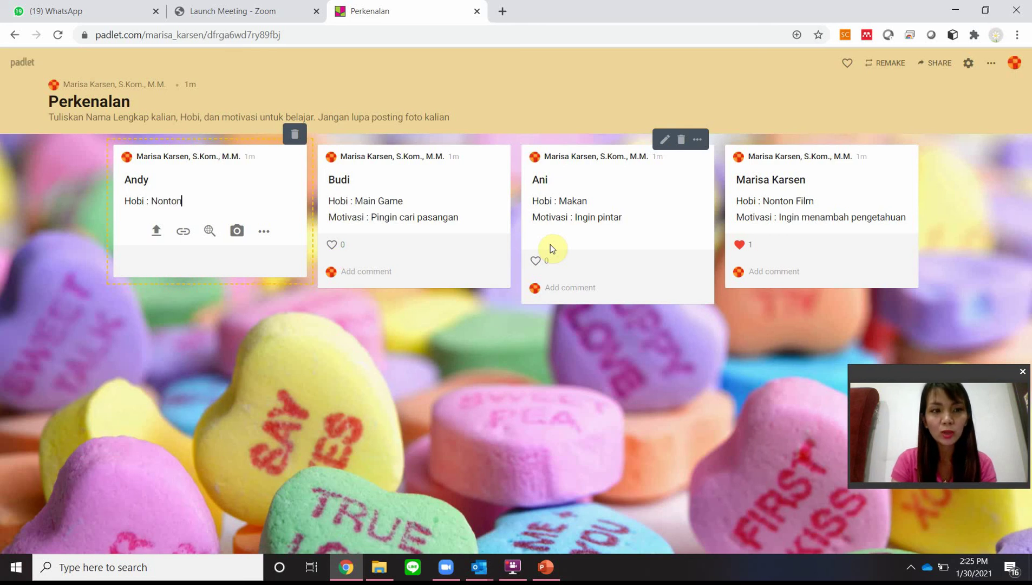
key(Return)
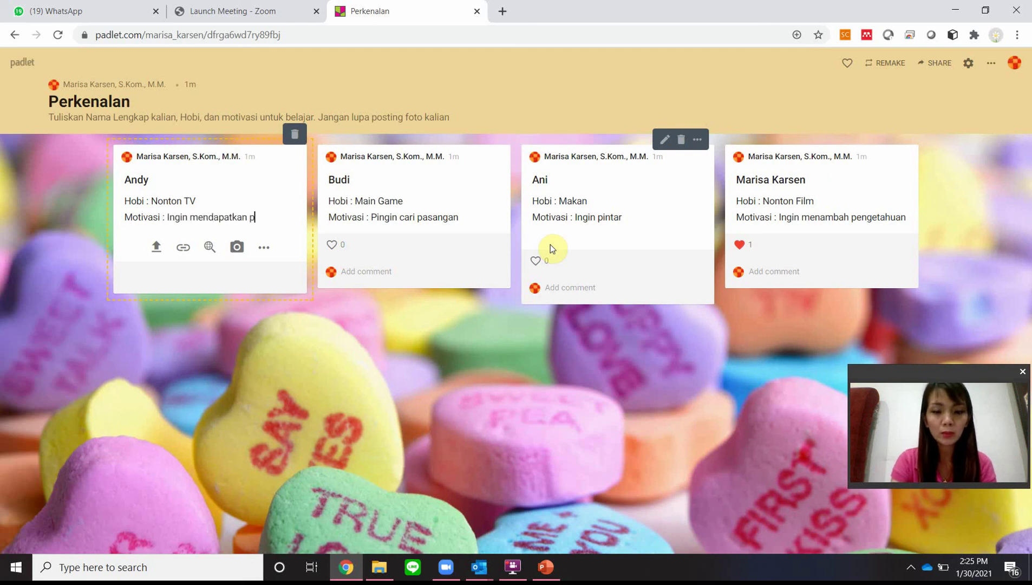
text(1)
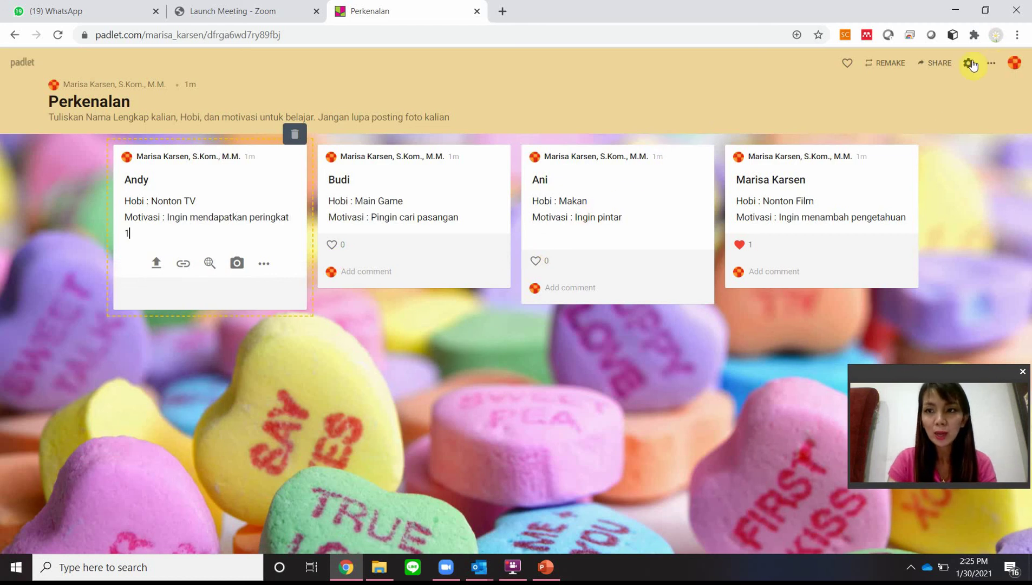
Step: Switch off Attribution in the padlet settings so posts no longer show author names
click(972, 64)
scroll(929, 324, down, 4)
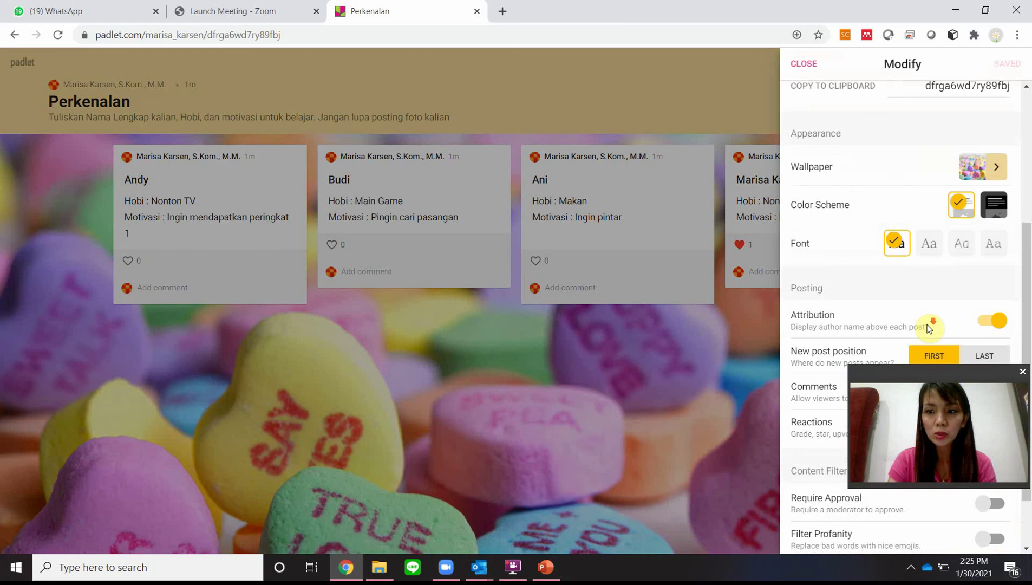
scroll(929, 325, down, 2)
click(990, 250)
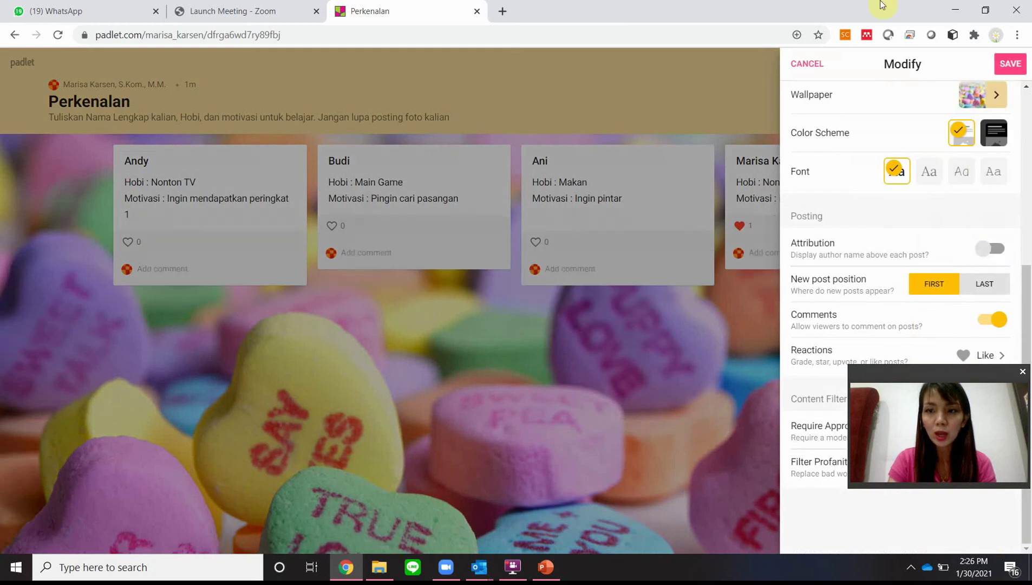
click(803, 63)
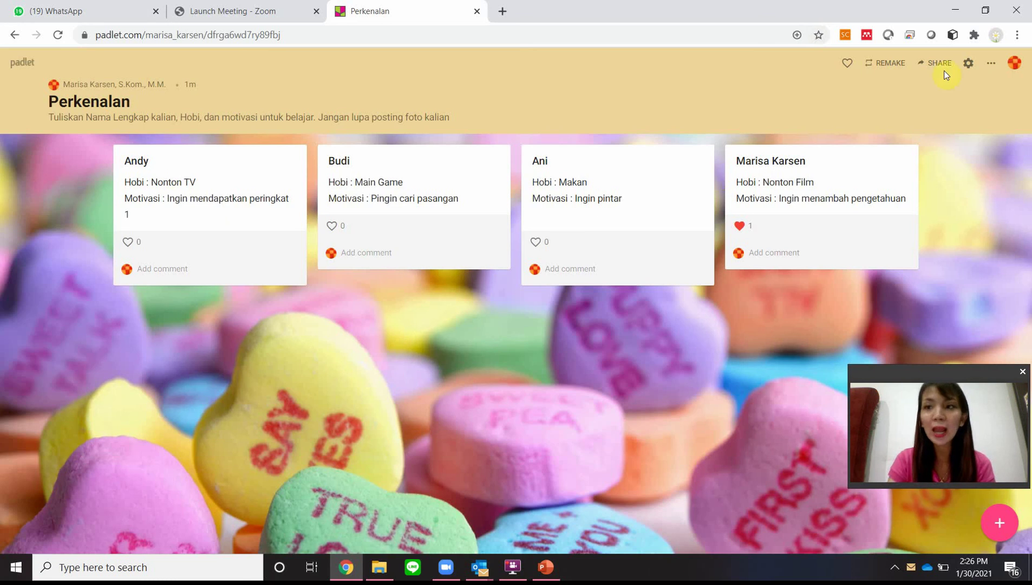
click(969, 63)
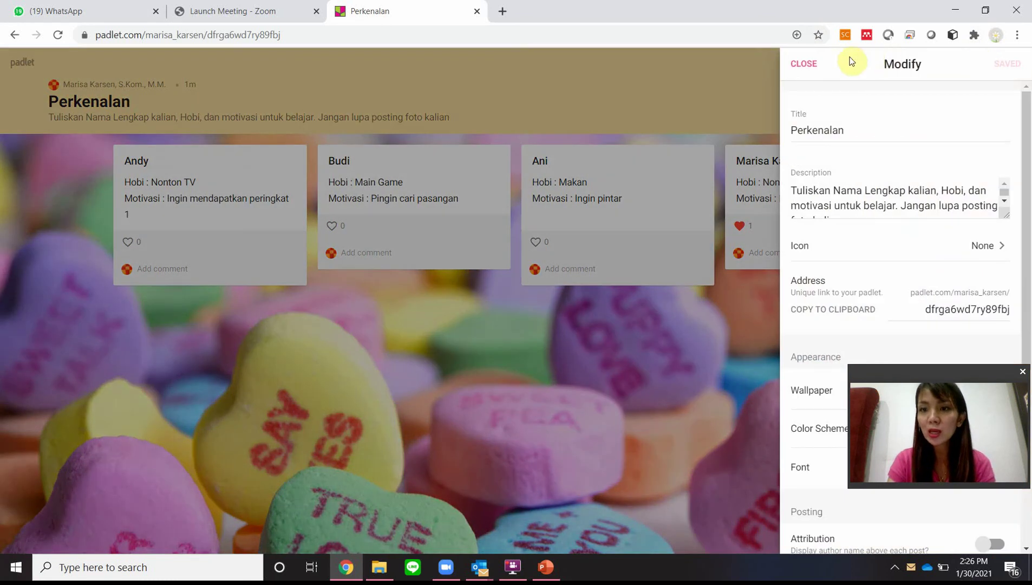
key(Escape)
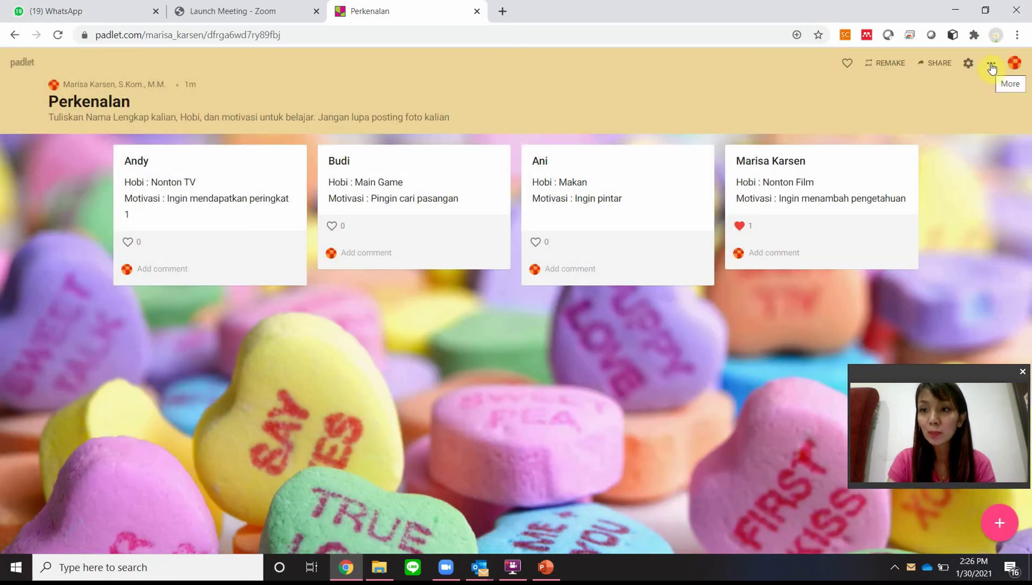
Step: Choose Canvas from the More menu's Change format list for the Perkenalan wall
click(991, 70)
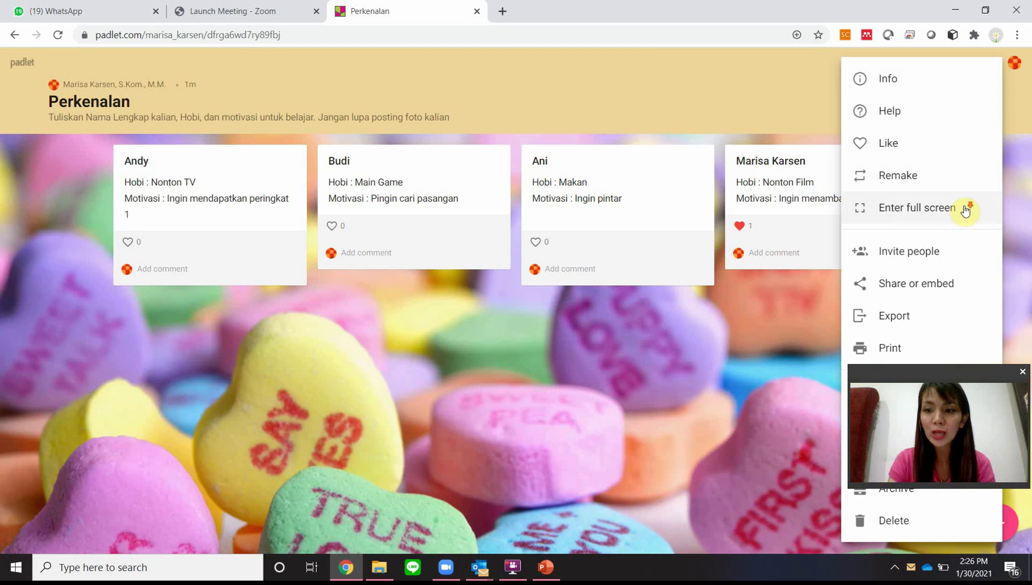
click(947, 383)
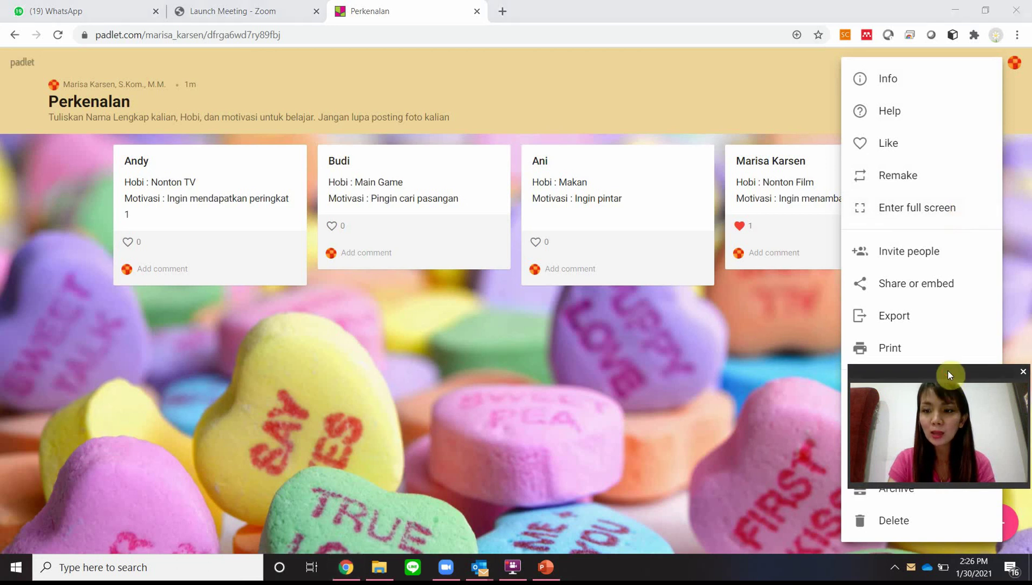
drag(941, 368, 944, 285)
click(927, 428)
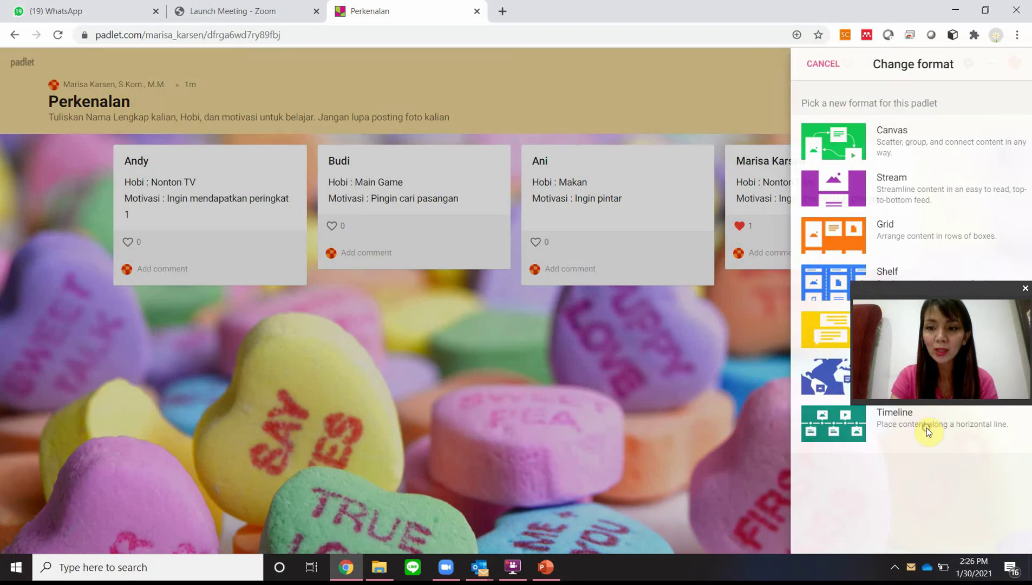
click(935, 296)
drag(935, 296, 916, 430)
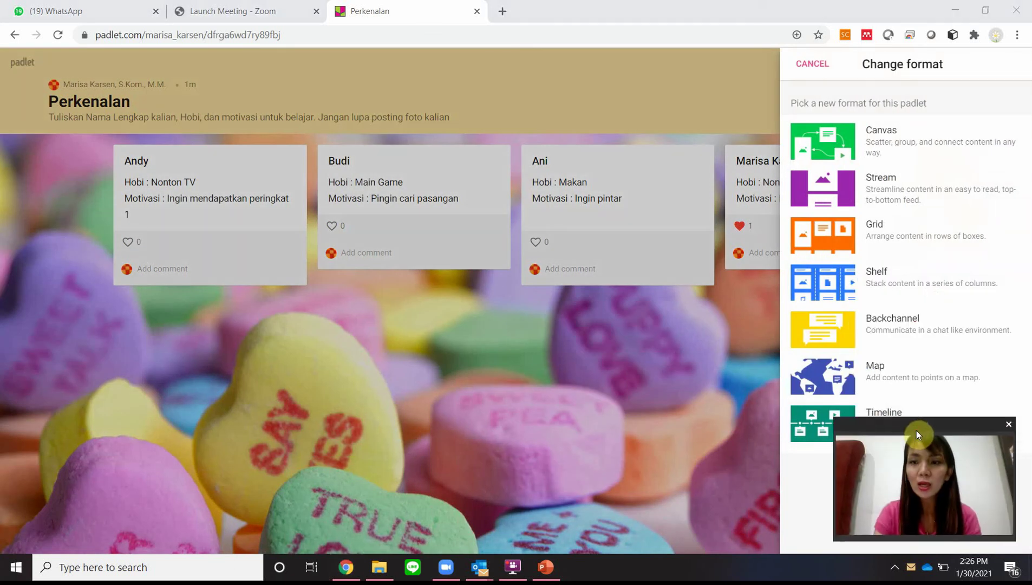
click(870, 159)
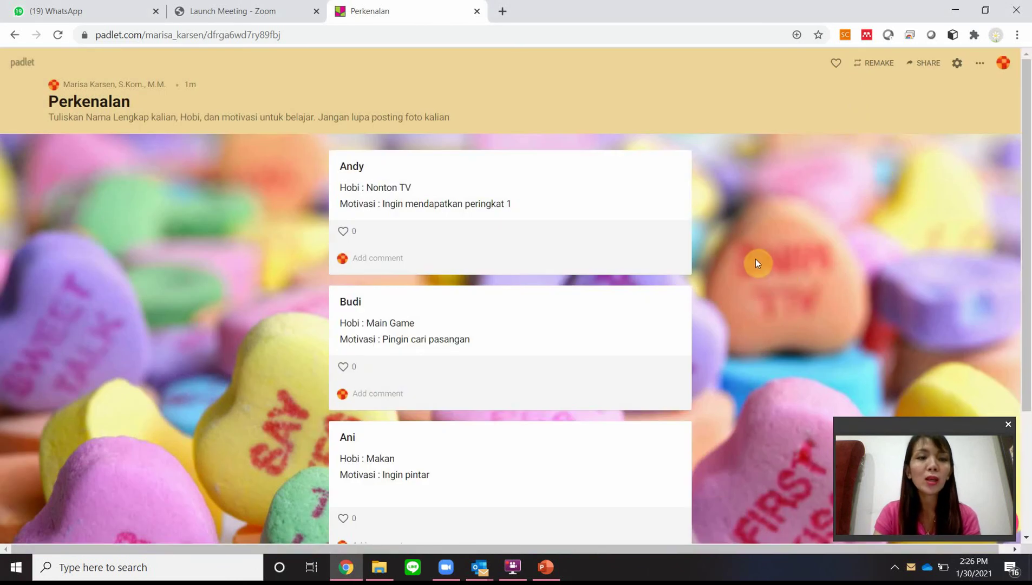
Step: Scroll through the Perkenalan wall to review its four introduction posts
scroll(758, 263, down, 3)
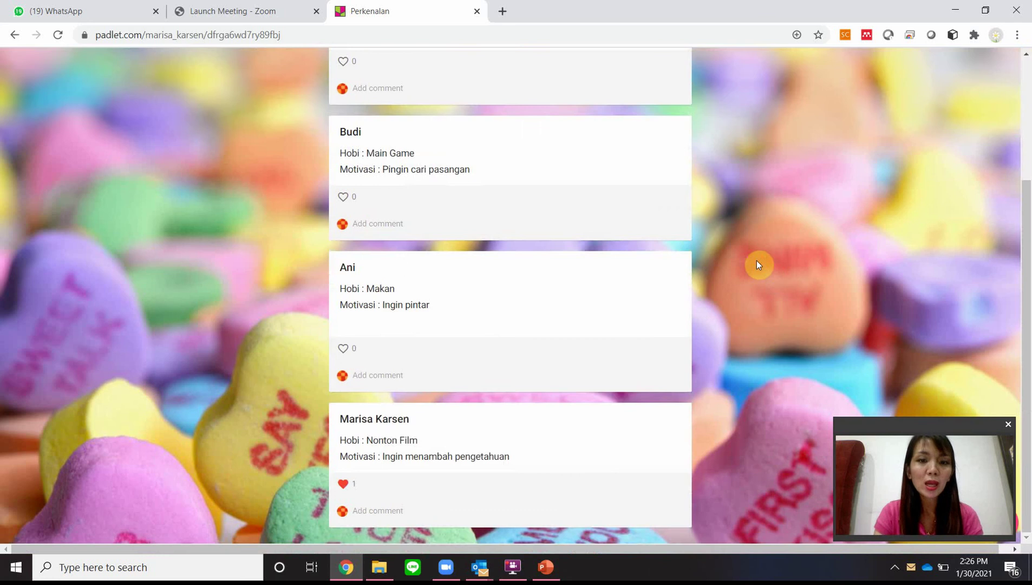
scroll(757, 261, up, 3)
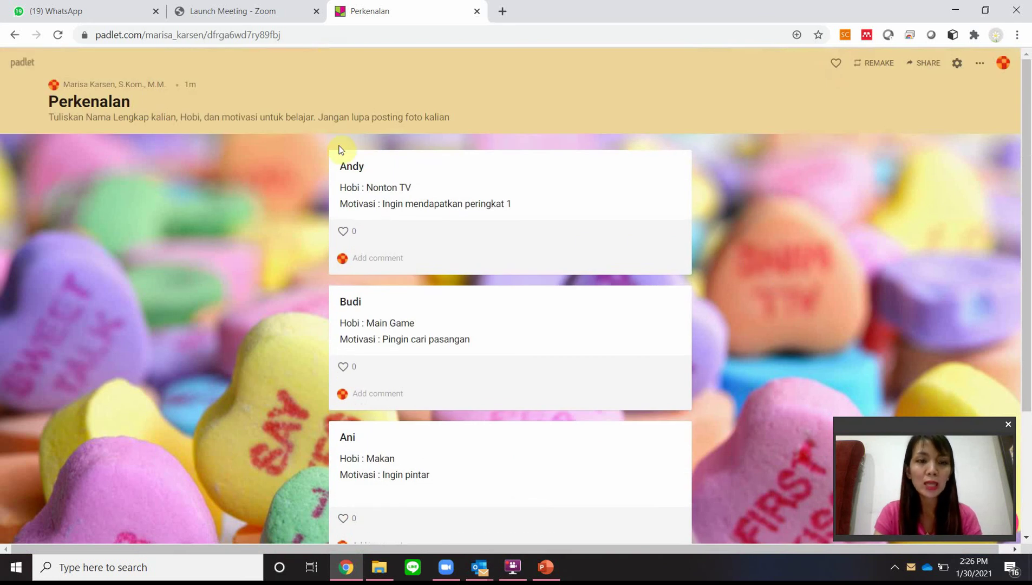
mouse_move(367, 181)
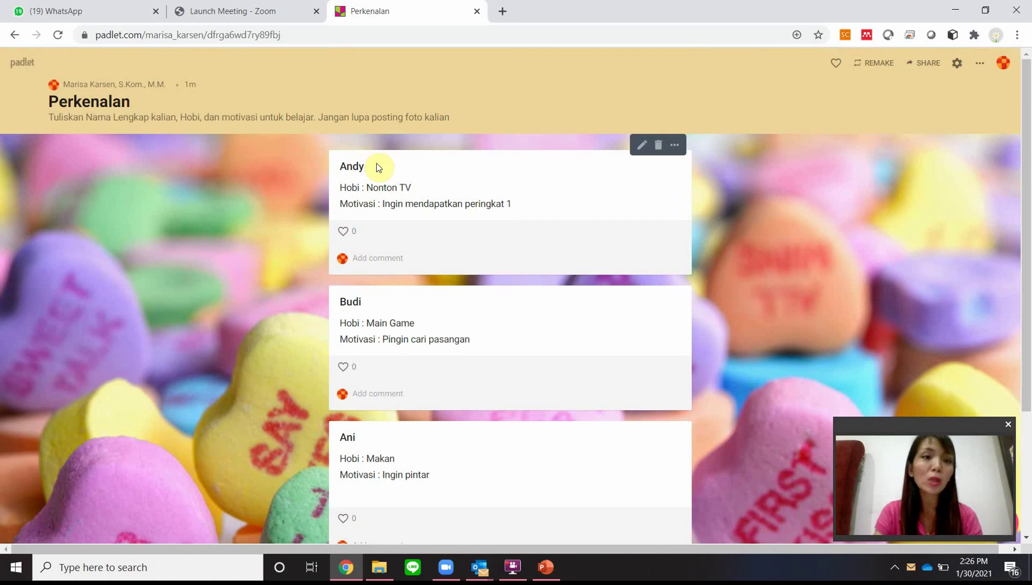
scroll(456, 247, down, 3)
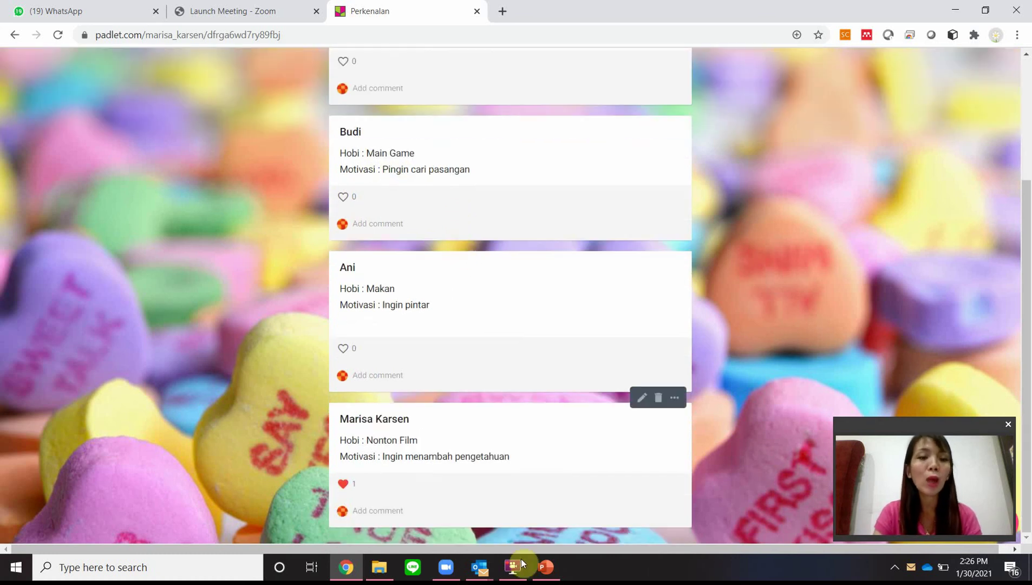
scroll(894, 308, up, 3)
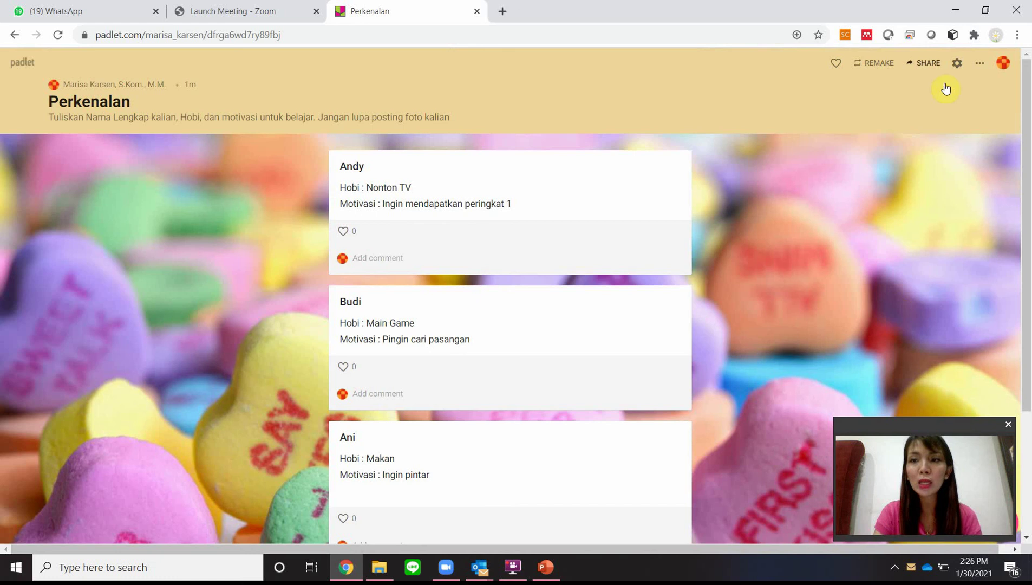
Step: Set New post position to Last in the padlet settings, save it, and close the panel
click(957, 66)
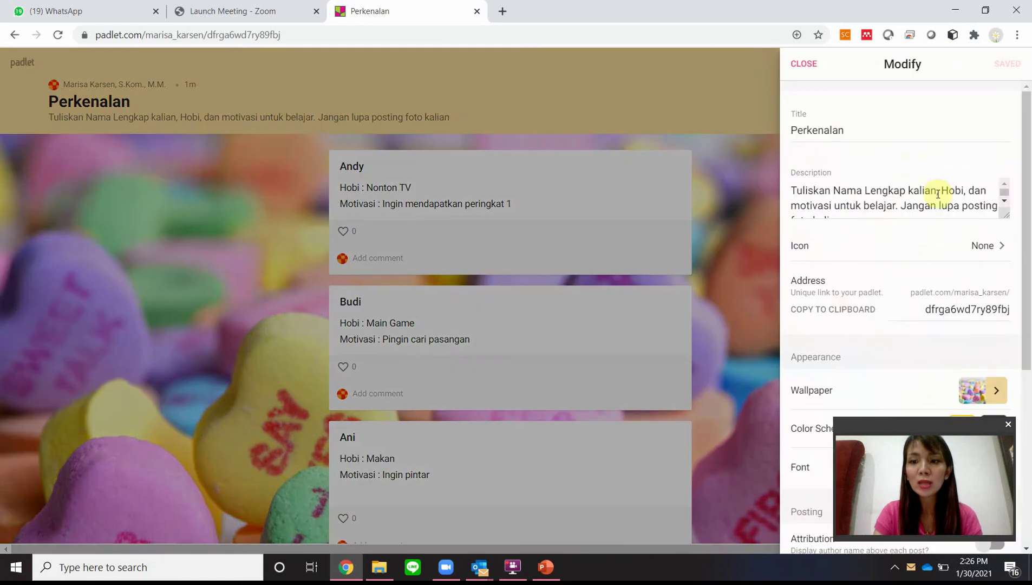
scroll(933, 195, down, 1)
scroll(984, 262, down, 1)
scroll(984, 262, down, 5)
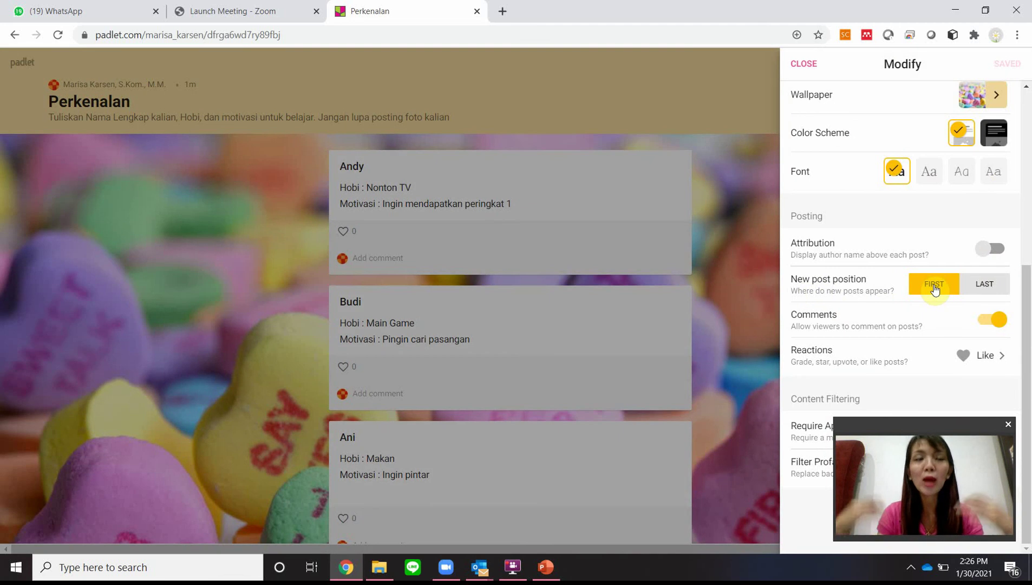
click(998, 294)
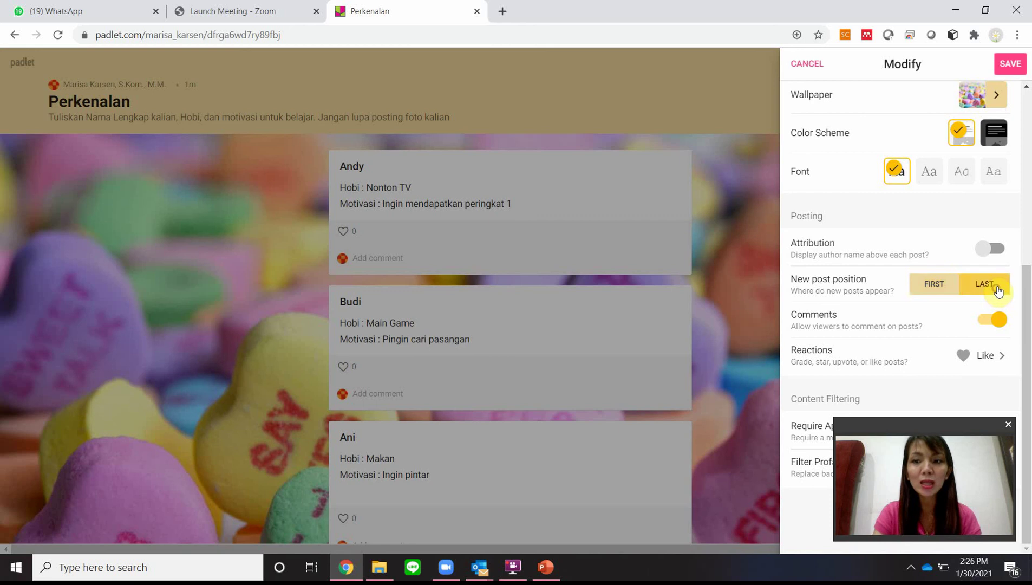
click(1008, 63)
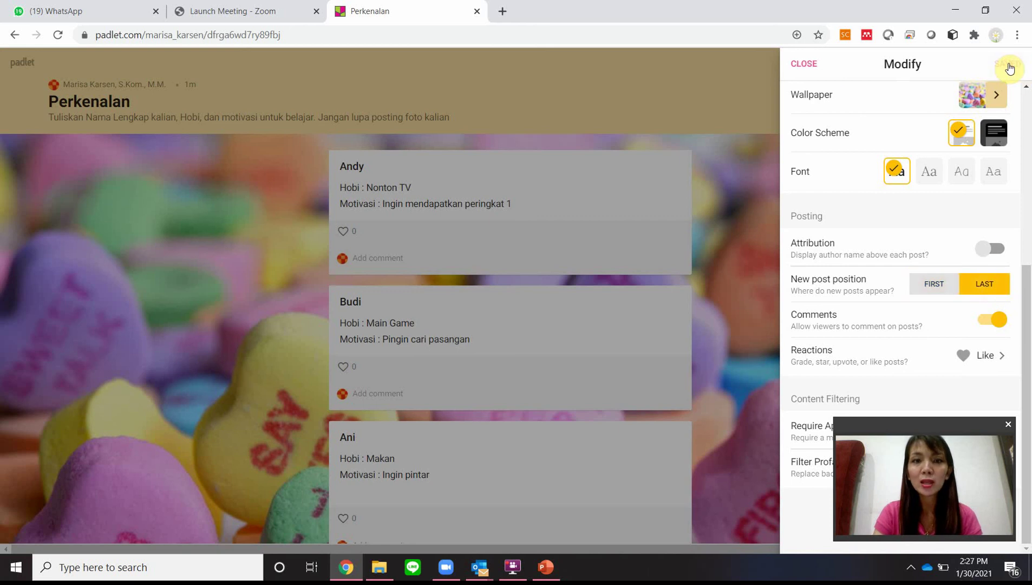
click(795, 65)
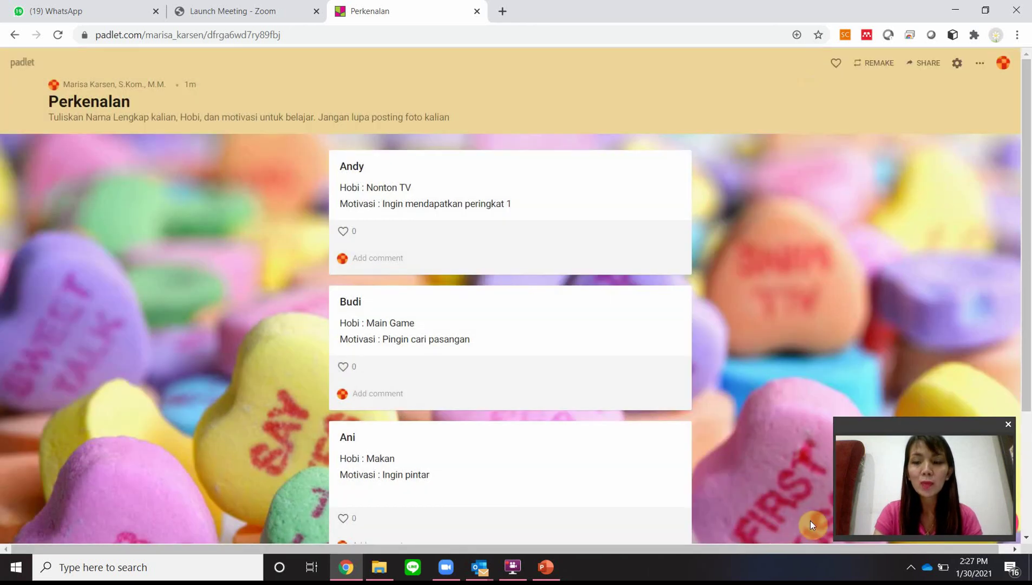
Step: Publish a fifth post with the student's name, 'Hobi : Nyanyi' and 'Motivasi : Ingin kreatif dalam belajar'
click(897, 430)
drag(897, 430, 900, 394)
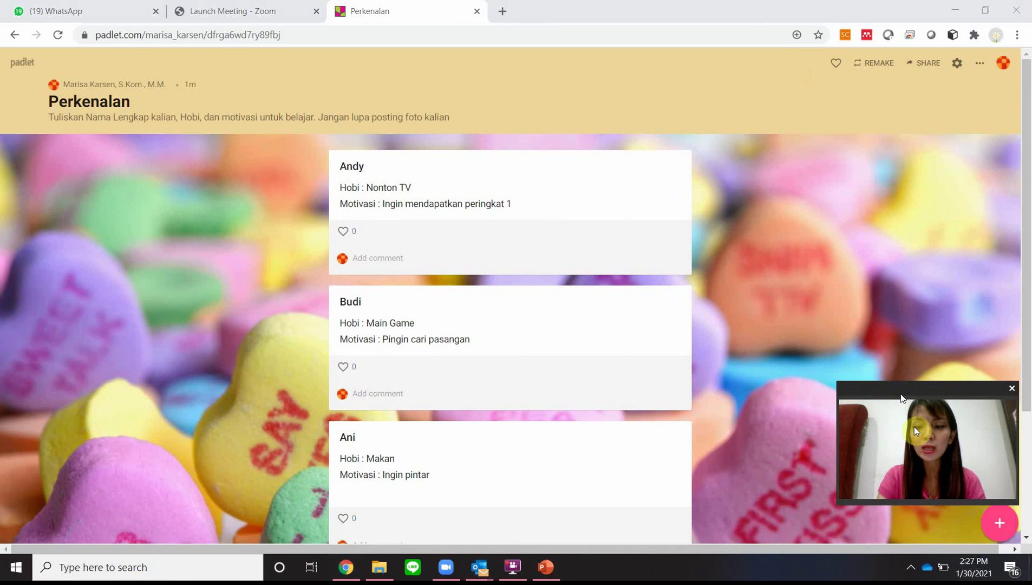
click(997, 519)
text(Yuli)
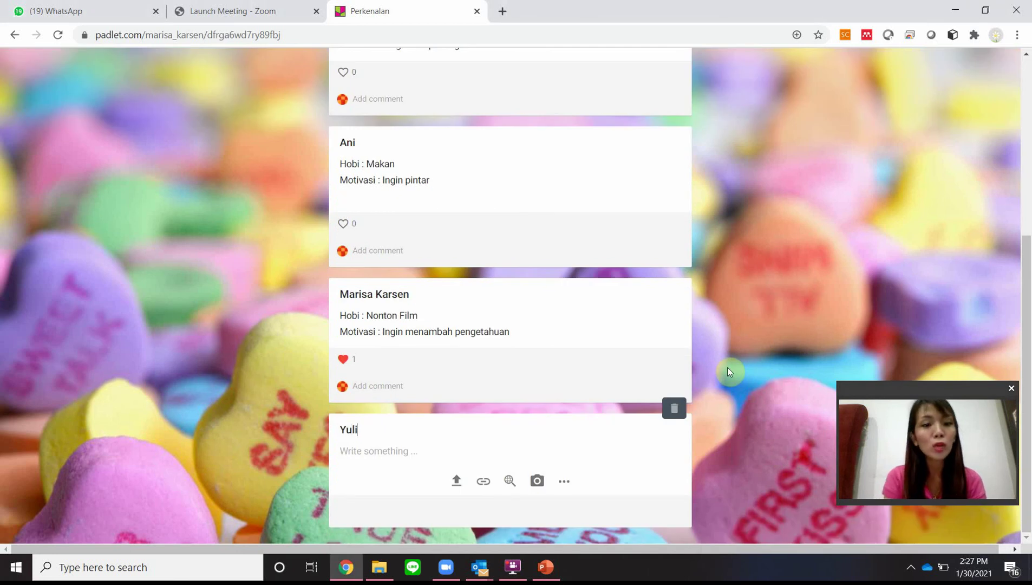
key(Tab)
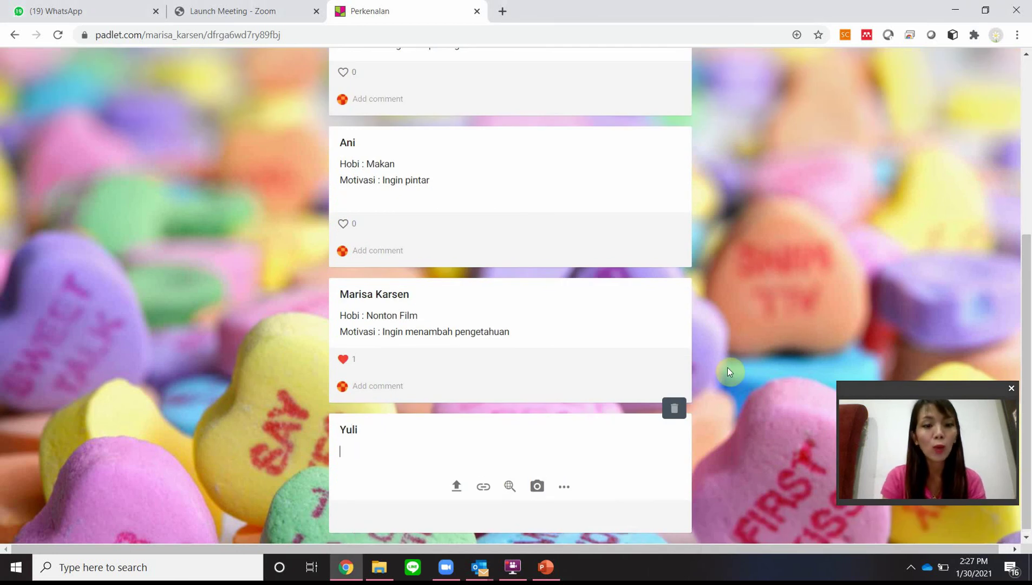
text(Hobi : Nyan)
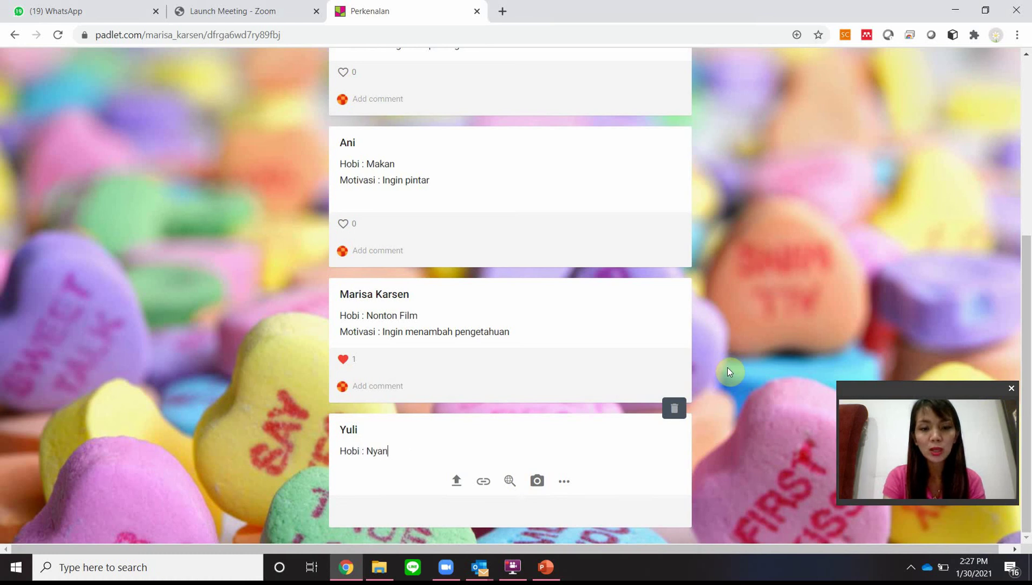
text(y8)
key(BackSpace)
text(i)
key(Return)
text(M)
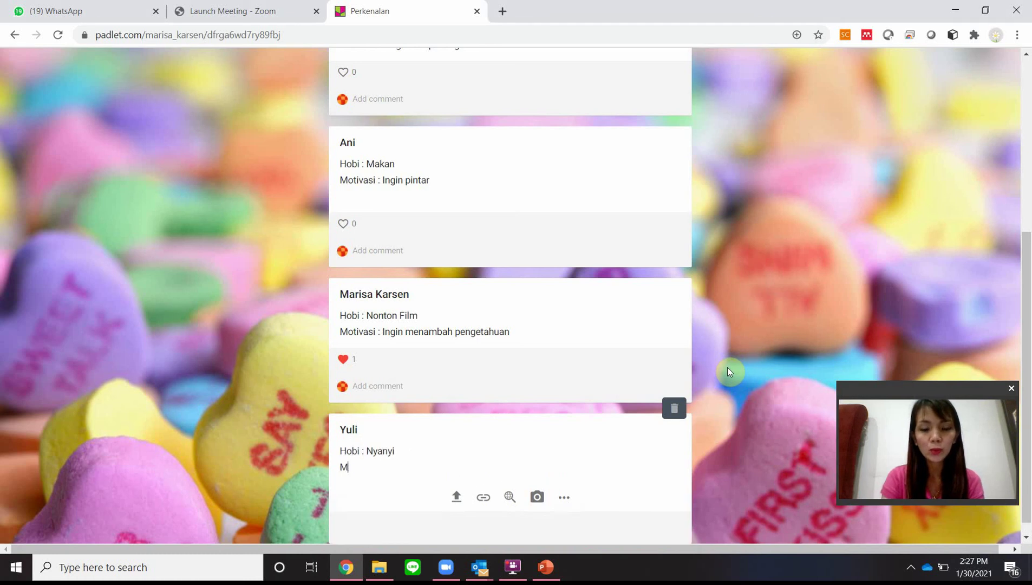
text(otivasi : )
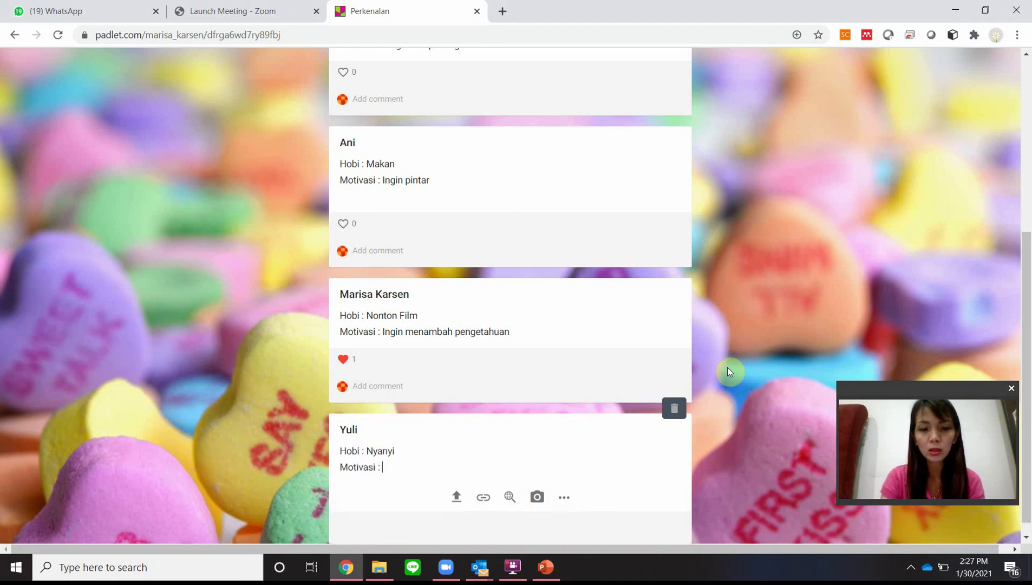
text(Ingin kreat)
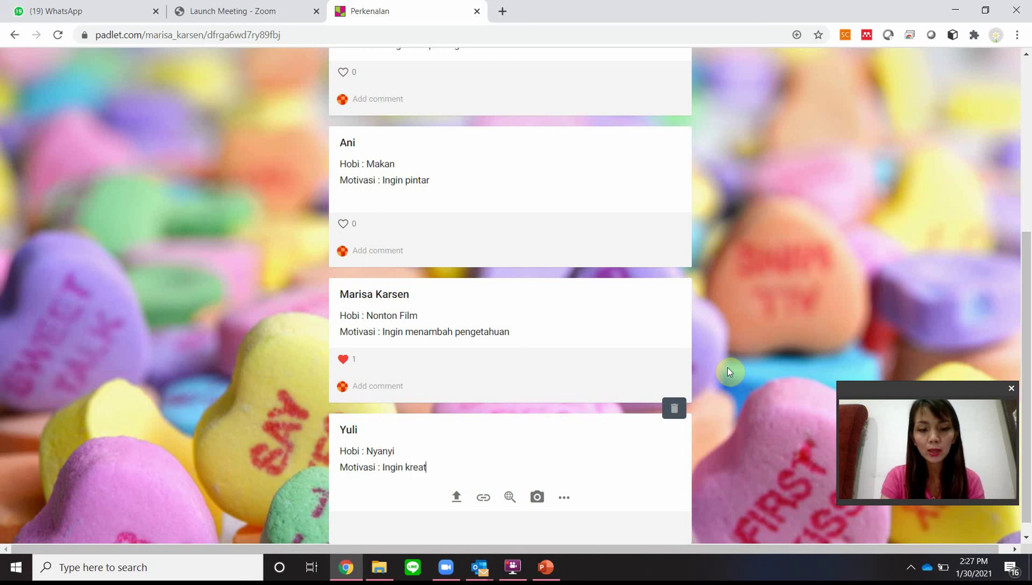
text(i dalam belajar)
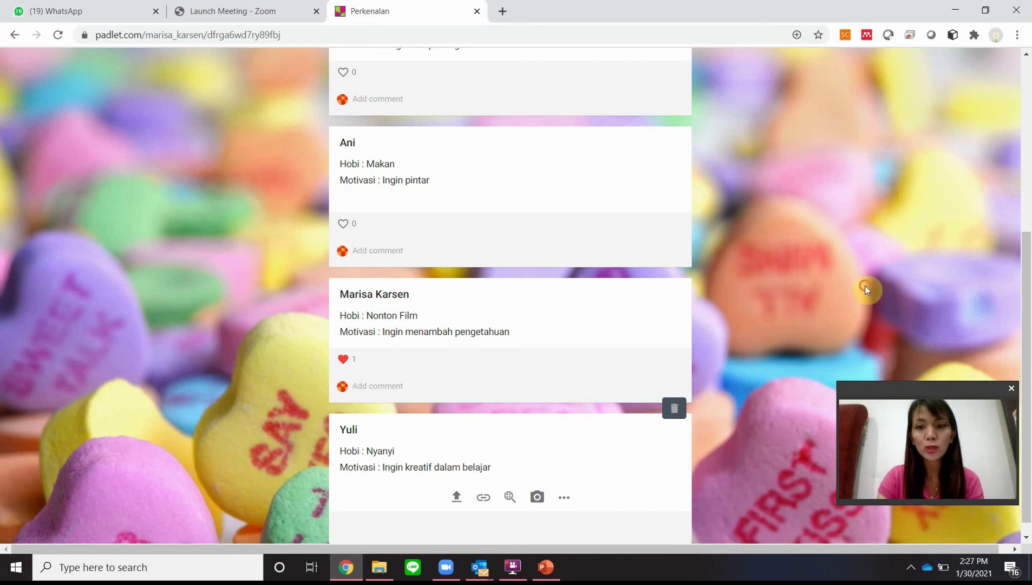
click(864, 285)
Step: Scroll back up and briefly open and close the padlet's settings
scroll(617, 244, up, 5)
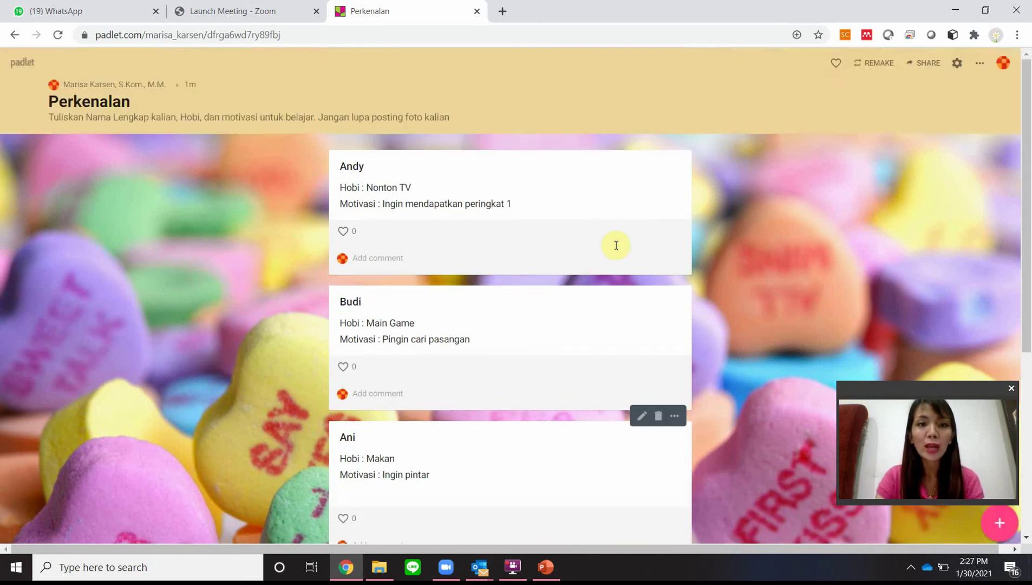
click(956, 64)
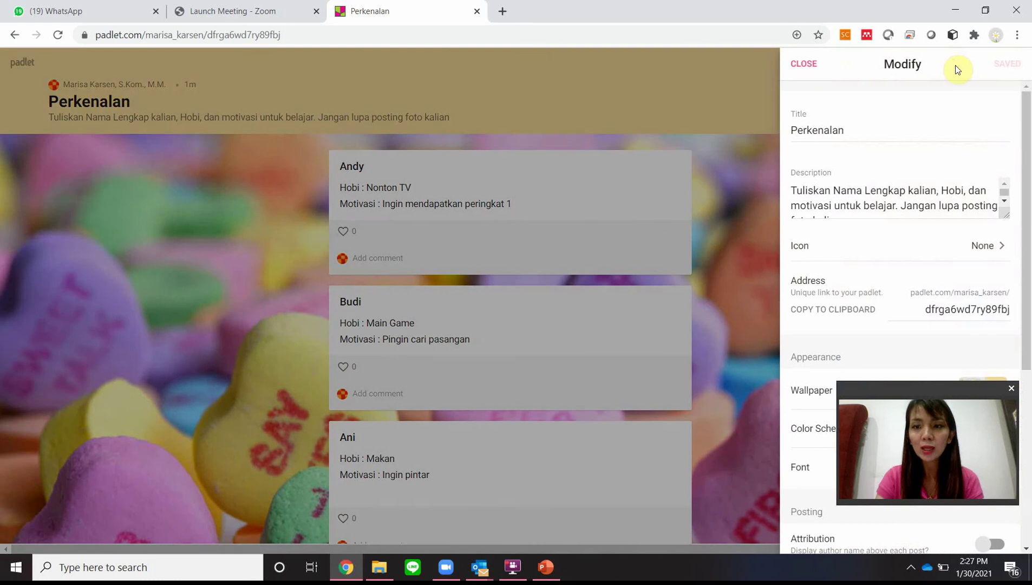
click(809, 64)
Step: Change the Perkenalan padlet's format to Grid through the ⋯ menu
click(980, 64)
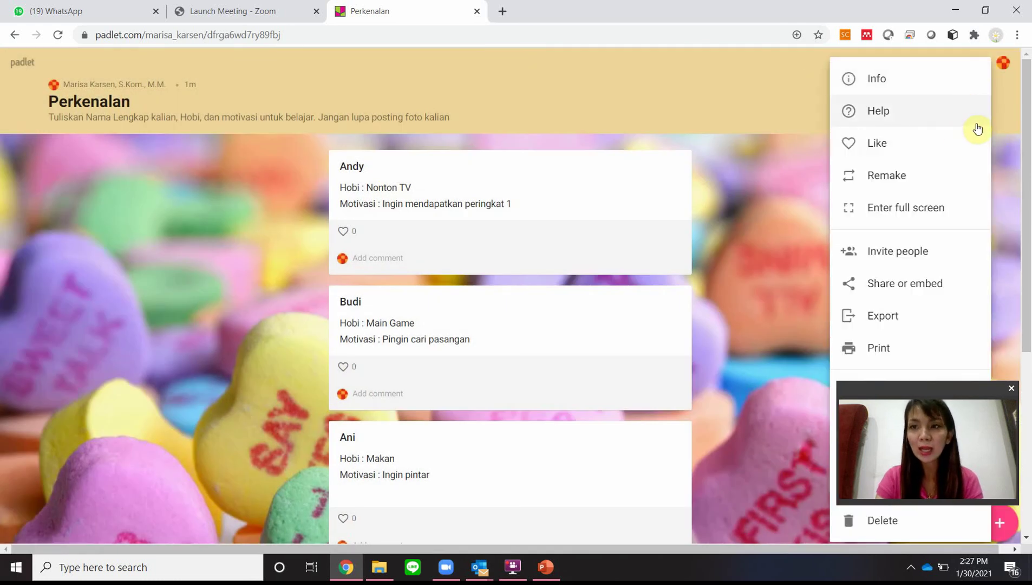
scroll(927, 188, down, 4)
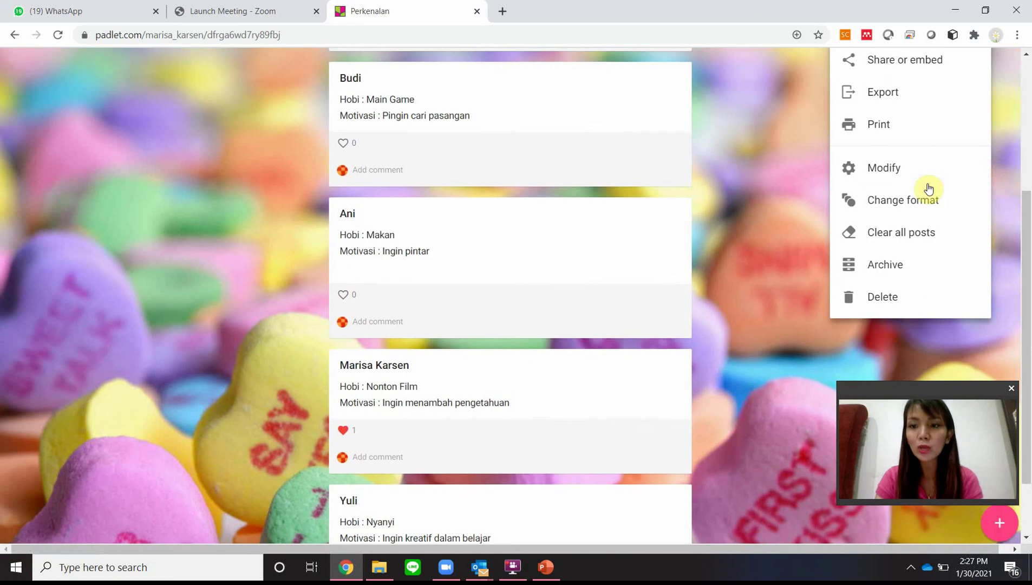
click(922, 200)
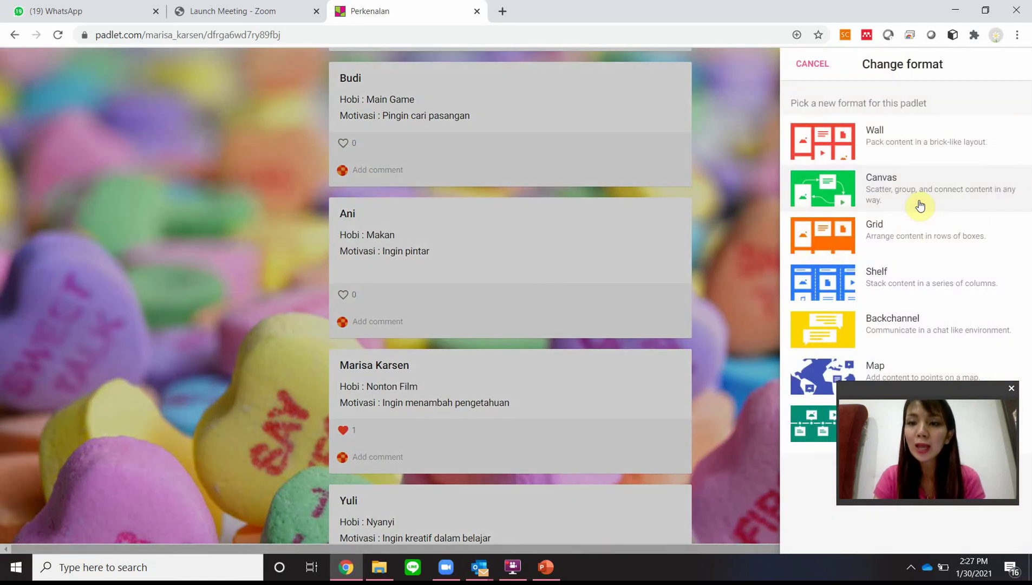
click(890, 233)
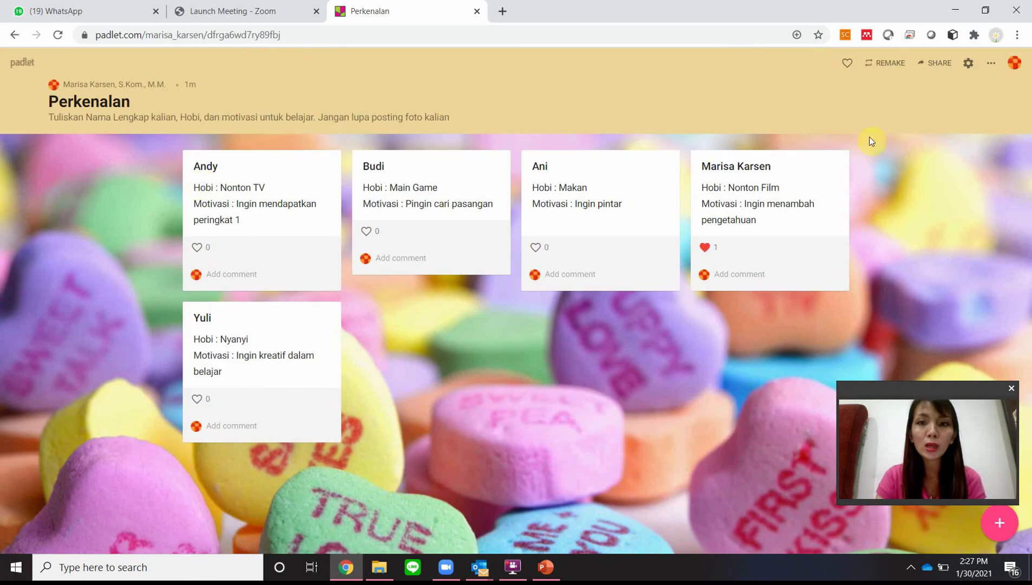
Step: Open the padlet's ⋯ menu listing share, export and print actions
click(991, 66)
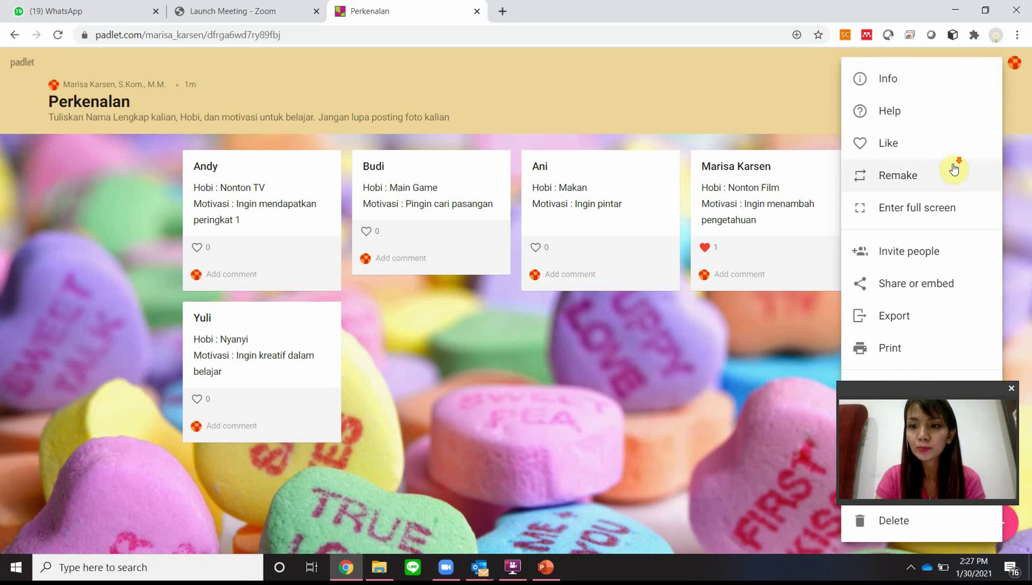
click(1019, 217)
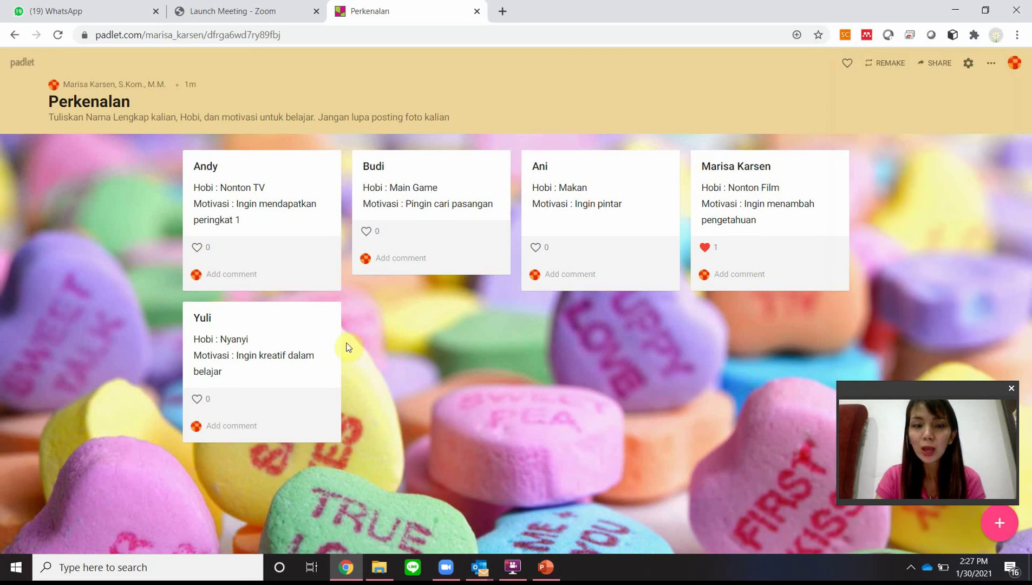
mouse_move(200, 312)
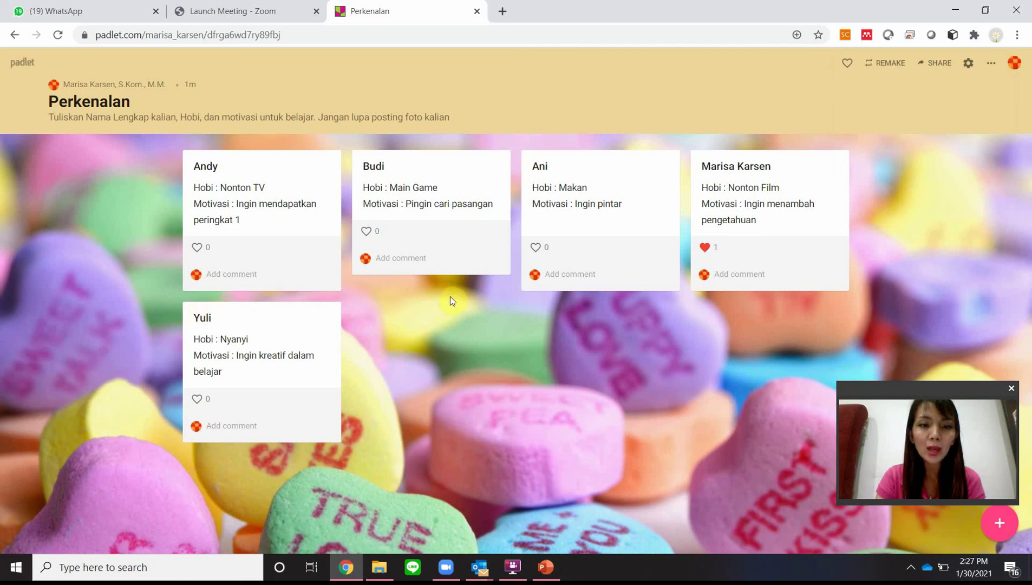
mouse_move(238, 304)
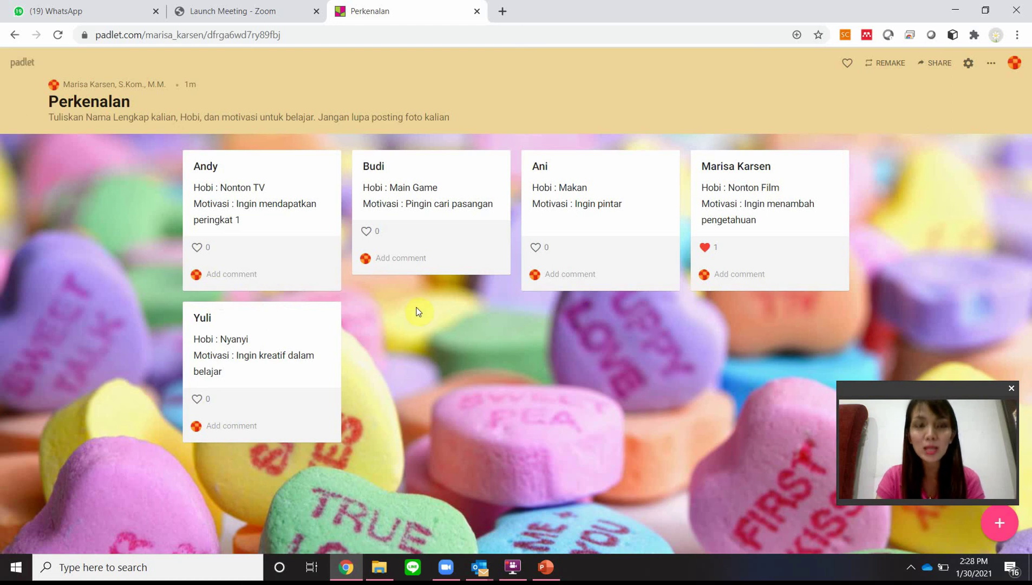
click(986, 68)
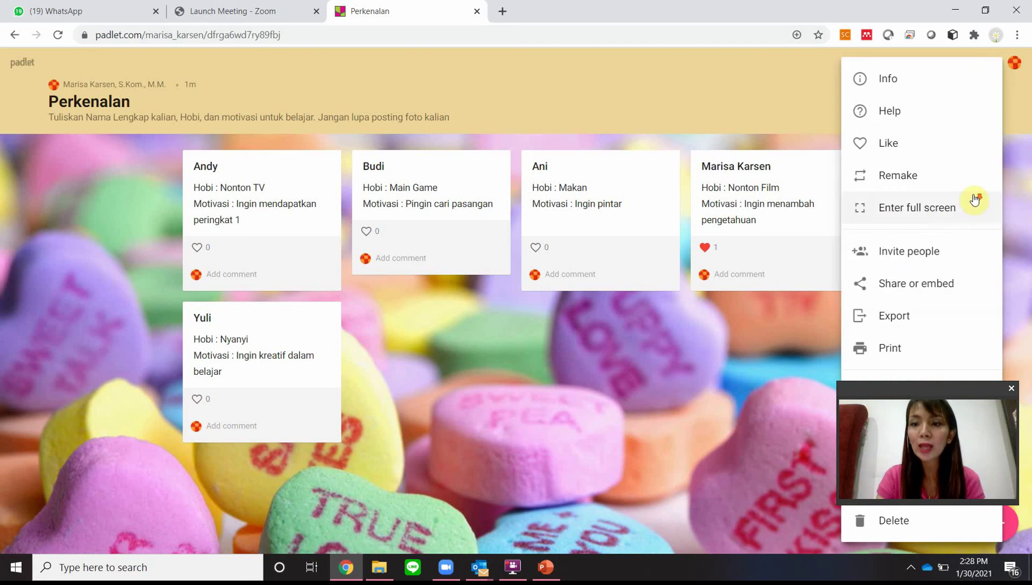
click(1028, 209)
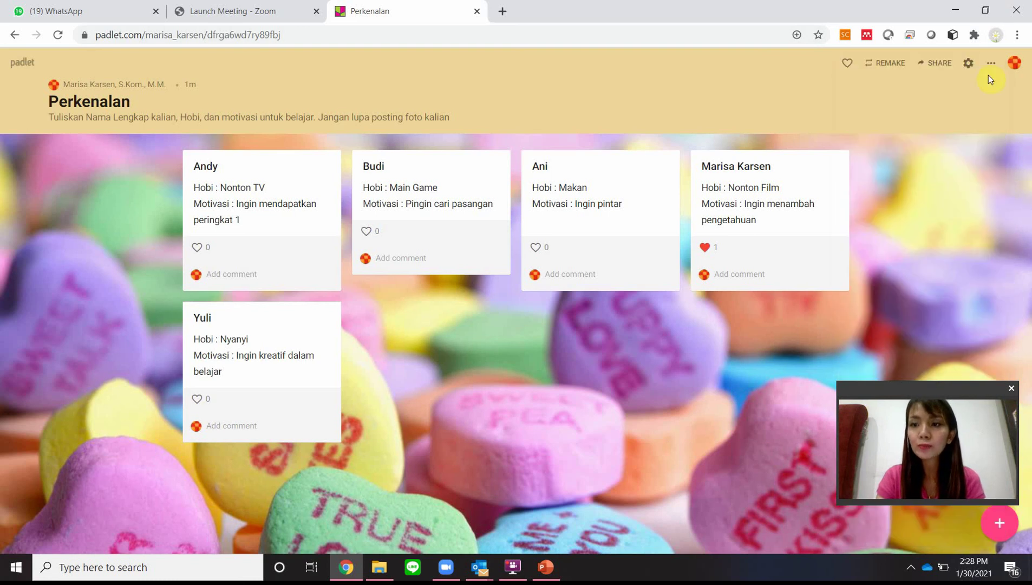
click(993, 64)
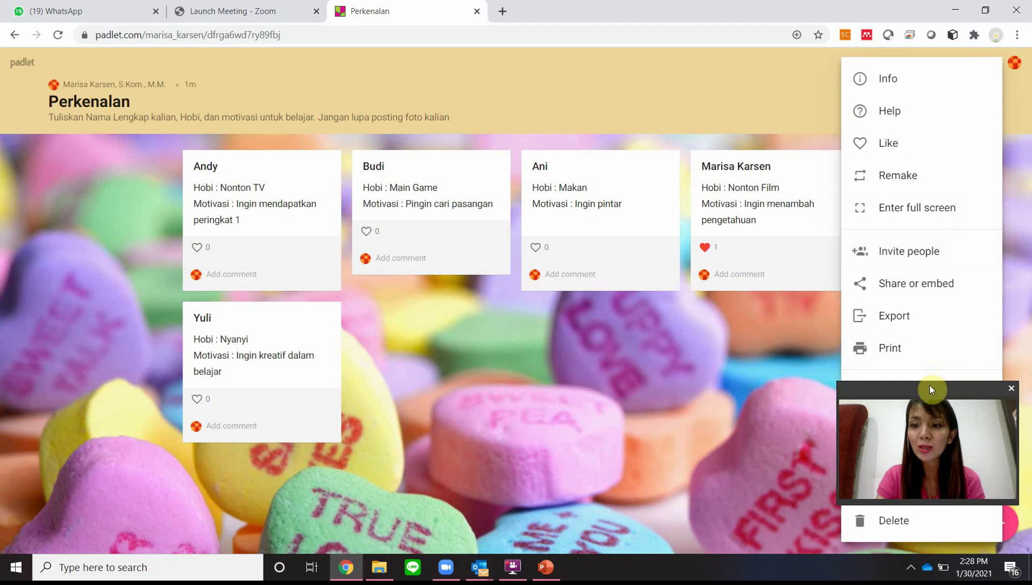
Step: Pick Backchannel in the Change format list so posts appear as chat messages
drag(931, 386, 923, 436)
click(921, 424)
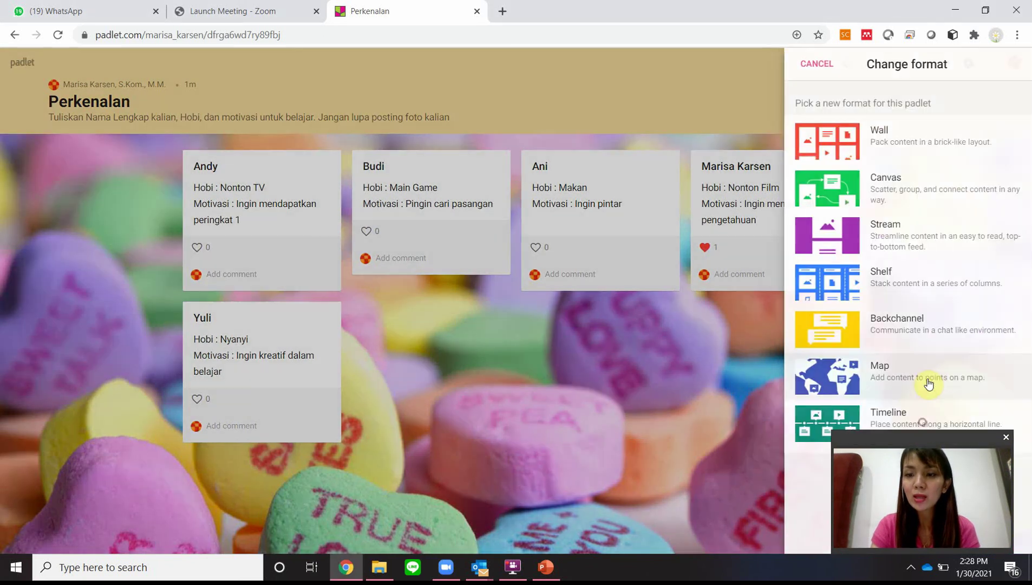
click(883, 328)
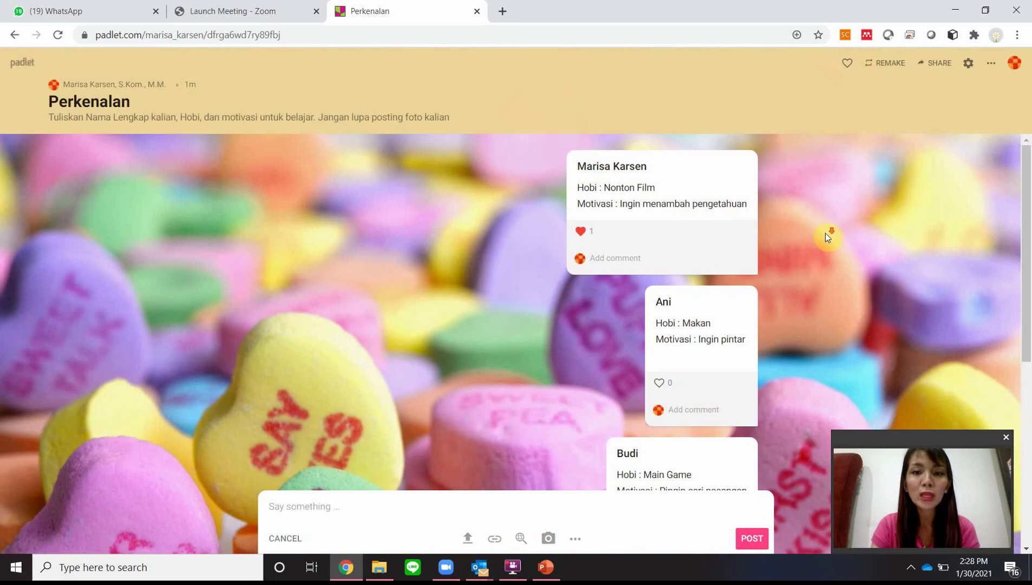
scroll(824, 233, up, 6)
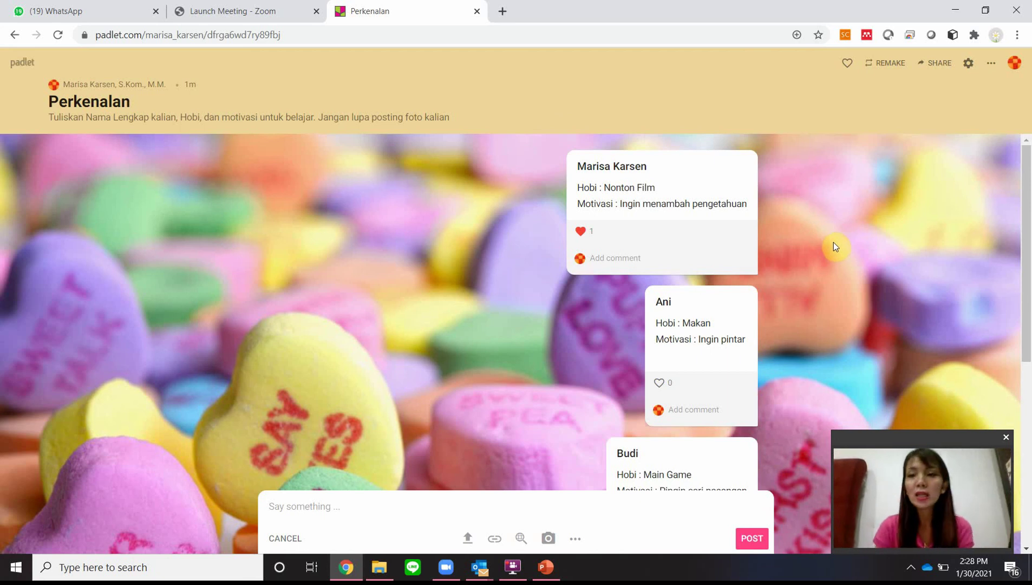
Step: Switch the Perkenalan wall to the Shelf format
click(991, 67)
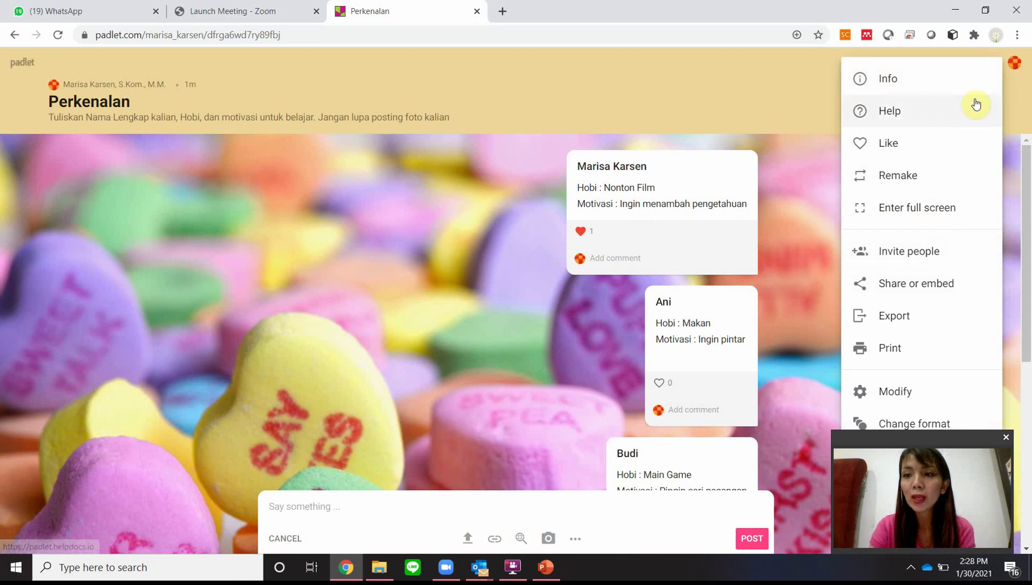
click(933, 424)
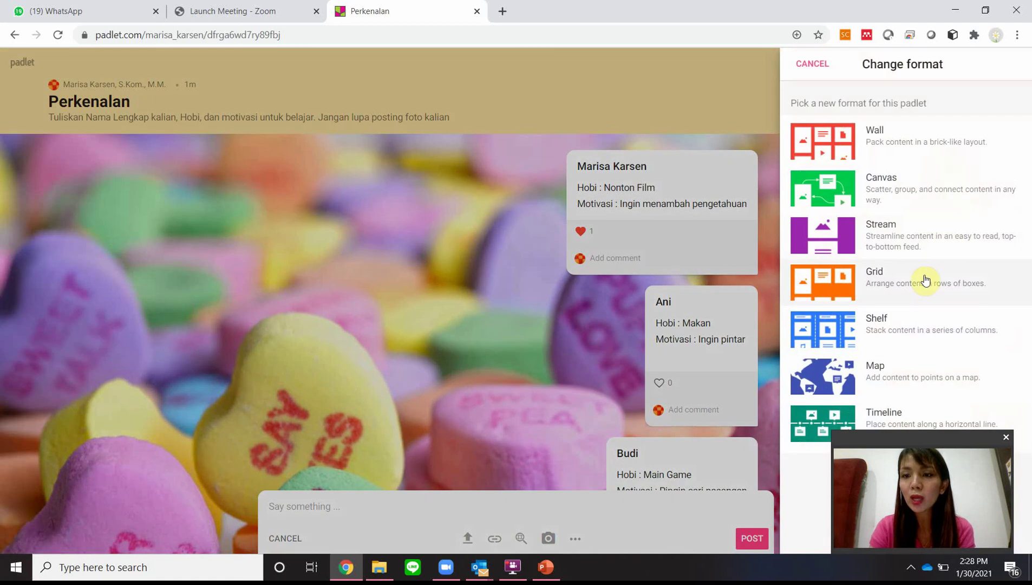
click(891, 324)
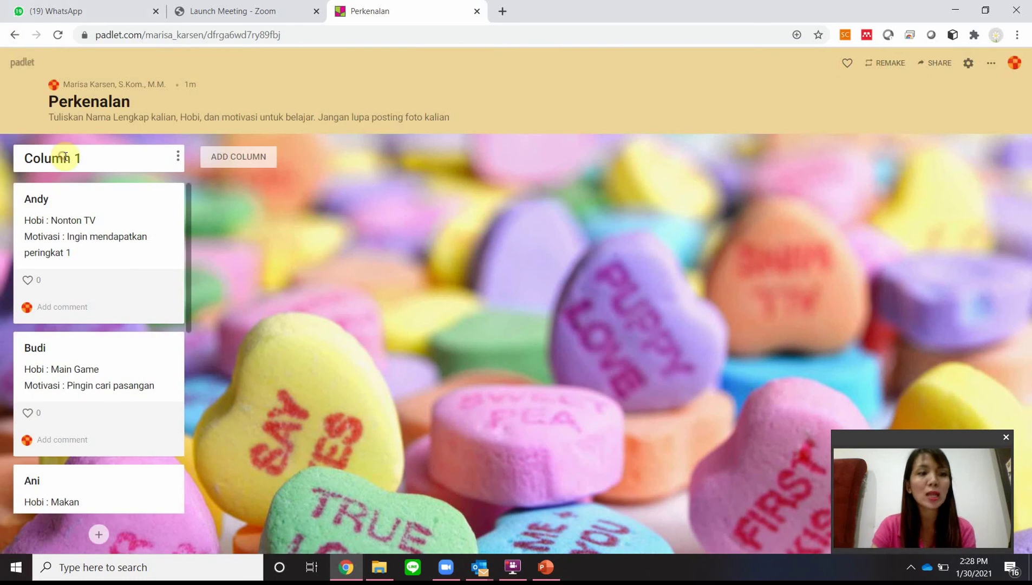
Step: Rename Column 1 to Kelompok 1 and add a second column named Kelompok 2
click(175, 161)
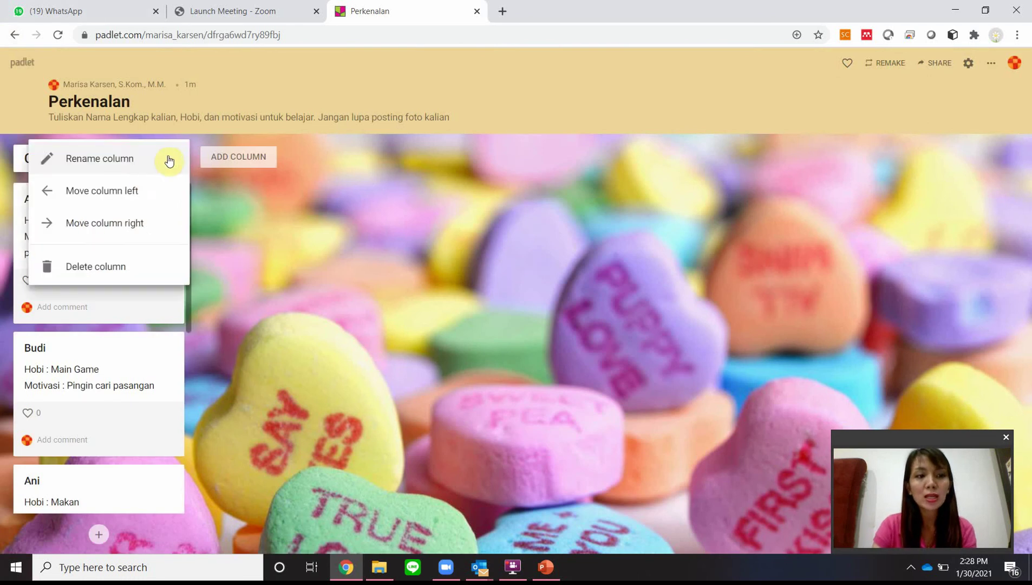
click(143, 163)
key(BackSpace)
key(BackSpace)
key(BackSpace)
key(BackSpace)
key(BackSpace)
key(BackSpace)
key(BackSpace)
key(BackSpace)
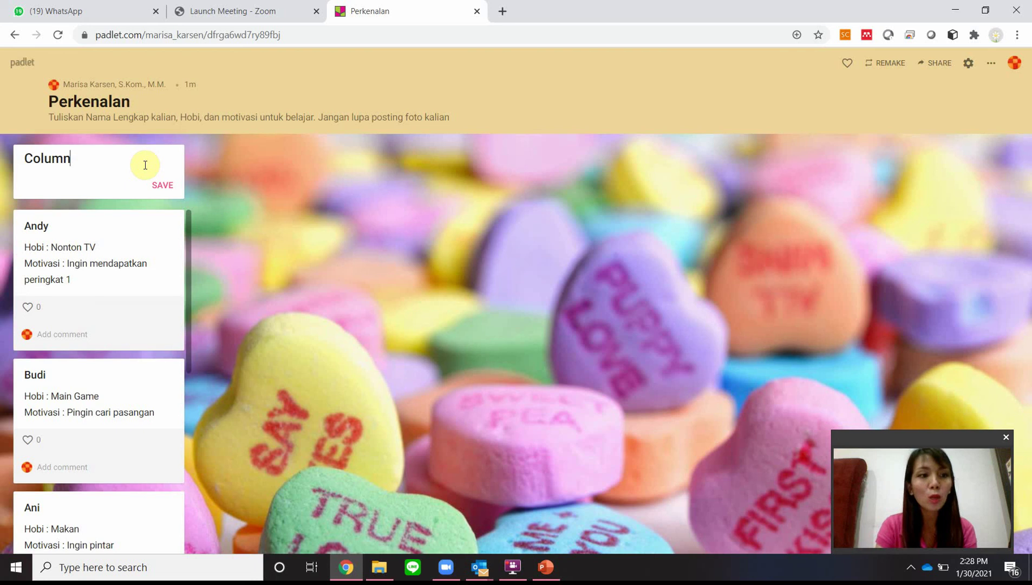
text(Kelompok)
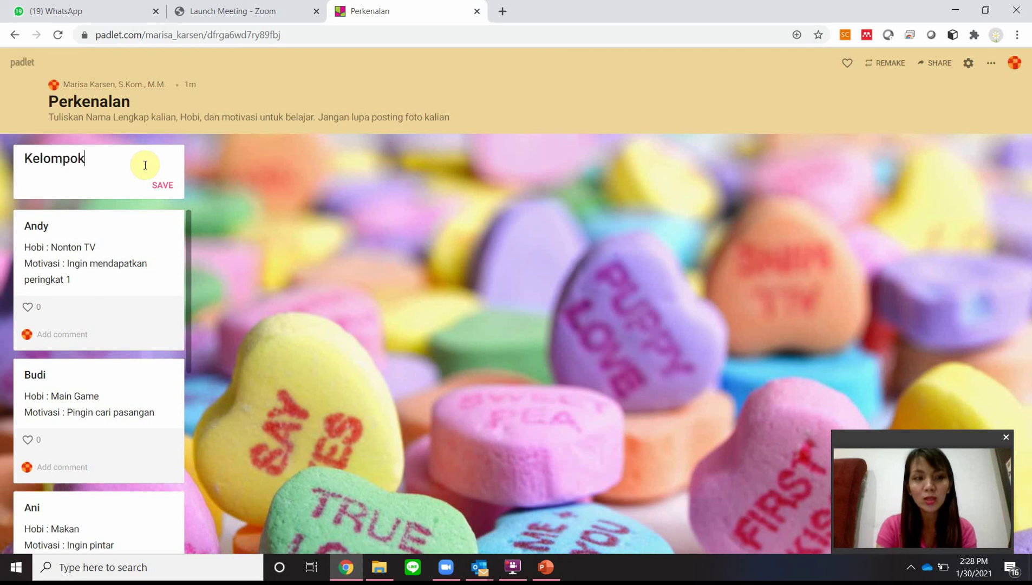
text( 1)
click(157, 185)
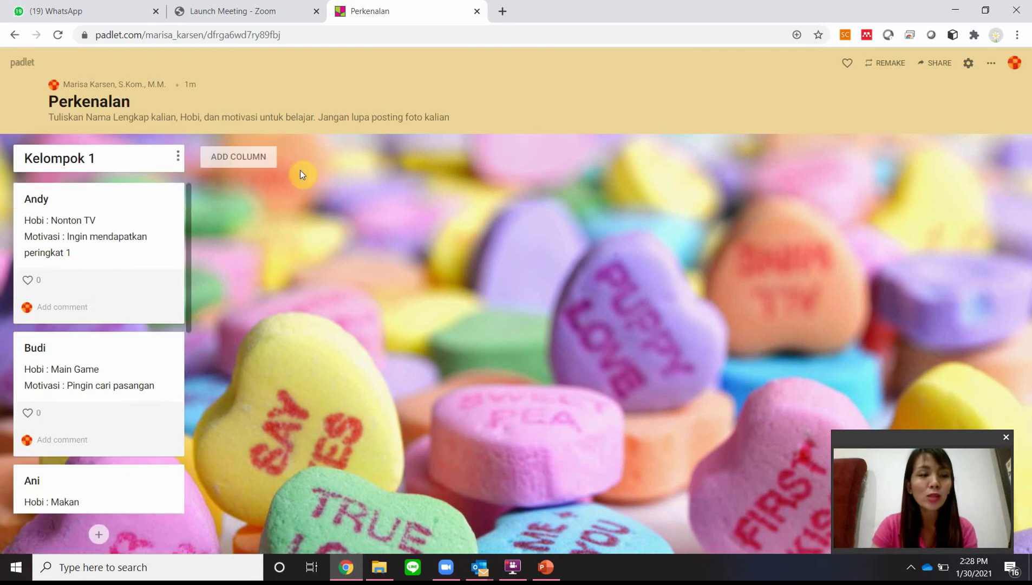
click(226, 147)
text(Kelomp)
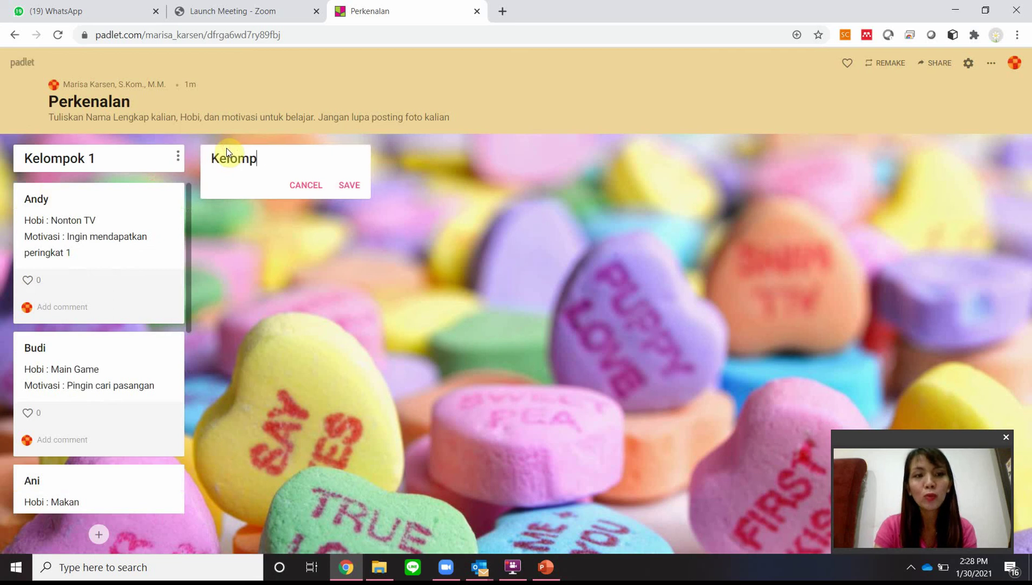
text(ok 2)
key(Return)
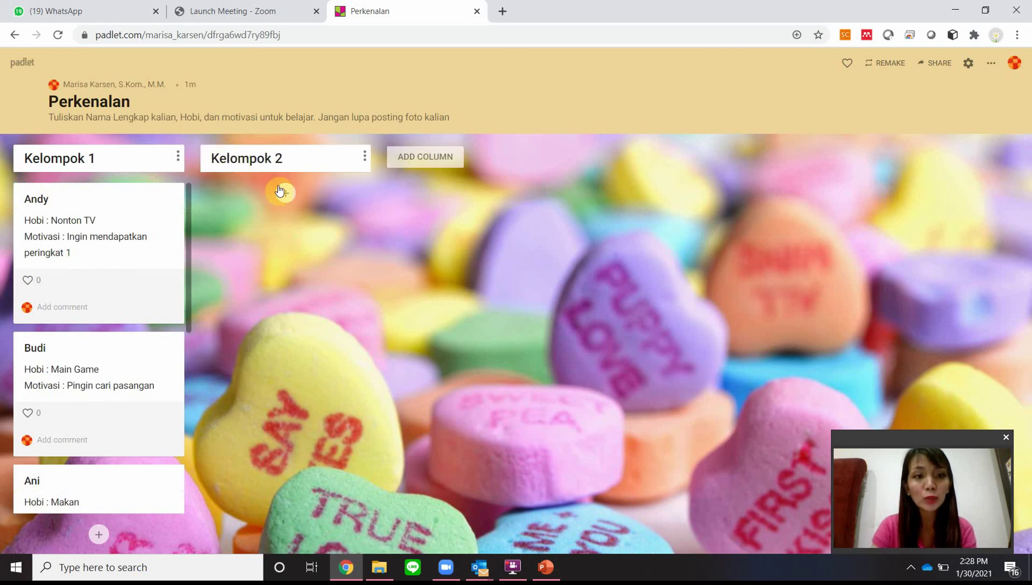
click(282, 192)
Step: Discard the empty new post draft
click(525, 293)
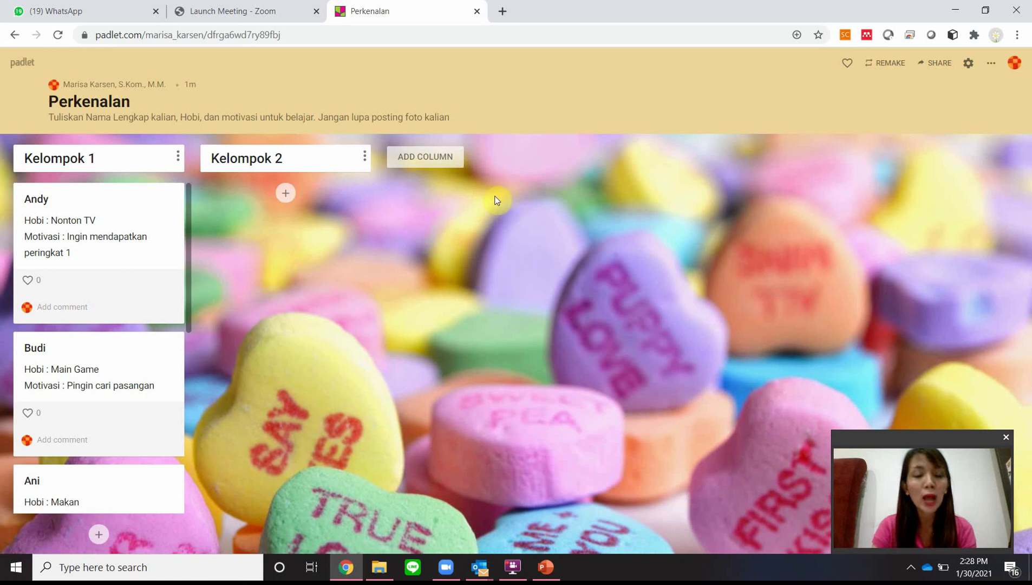
scroll(76, 321, down, 7)
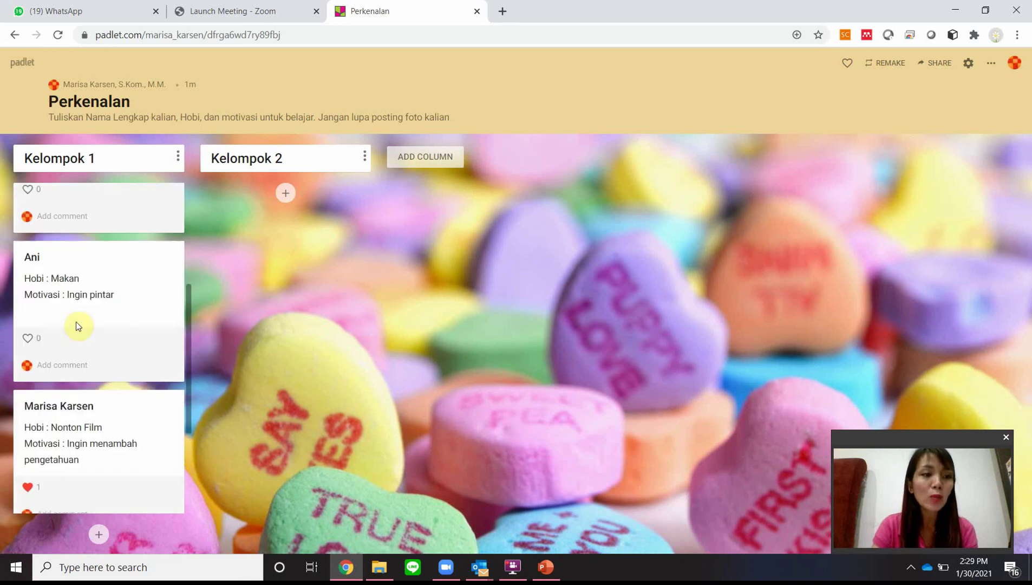
scroll(76, 321, up, 2)
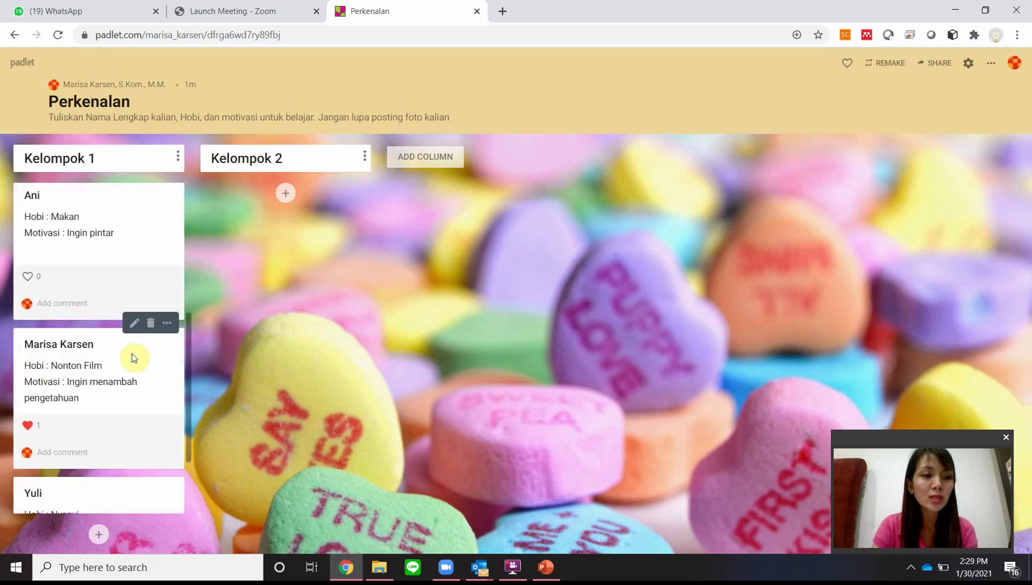
Step: Edit the Nonton Film post and upload Capture.JPG from the Pictures folder
click(135, 322)
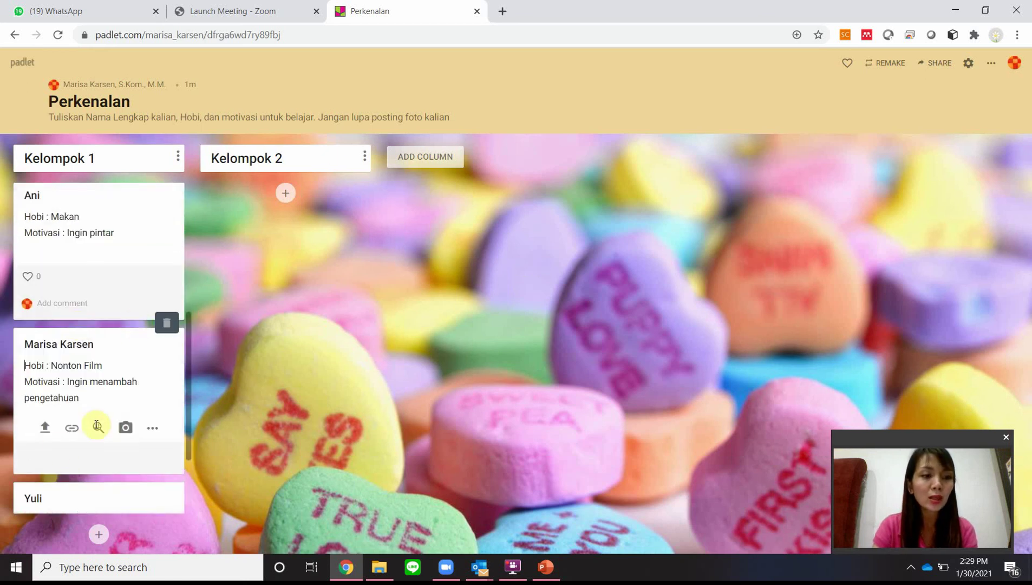
click(43, 428)
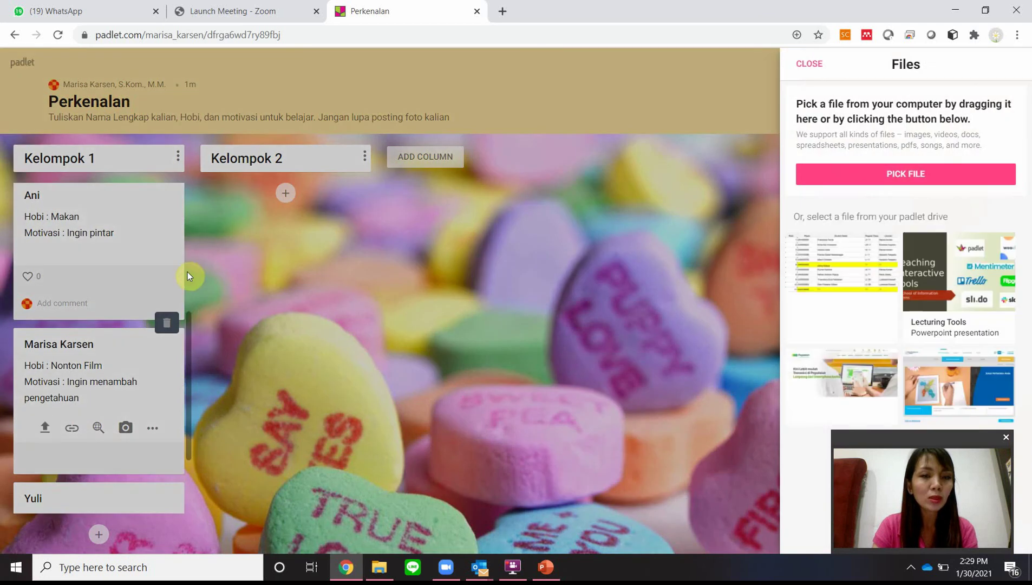
click(878, 179)
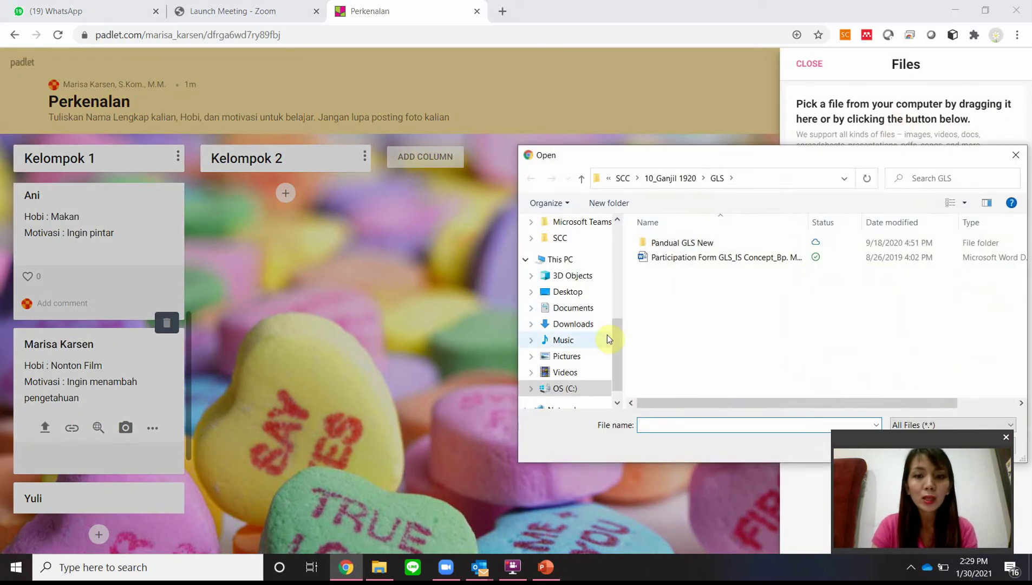
click(587, 356)
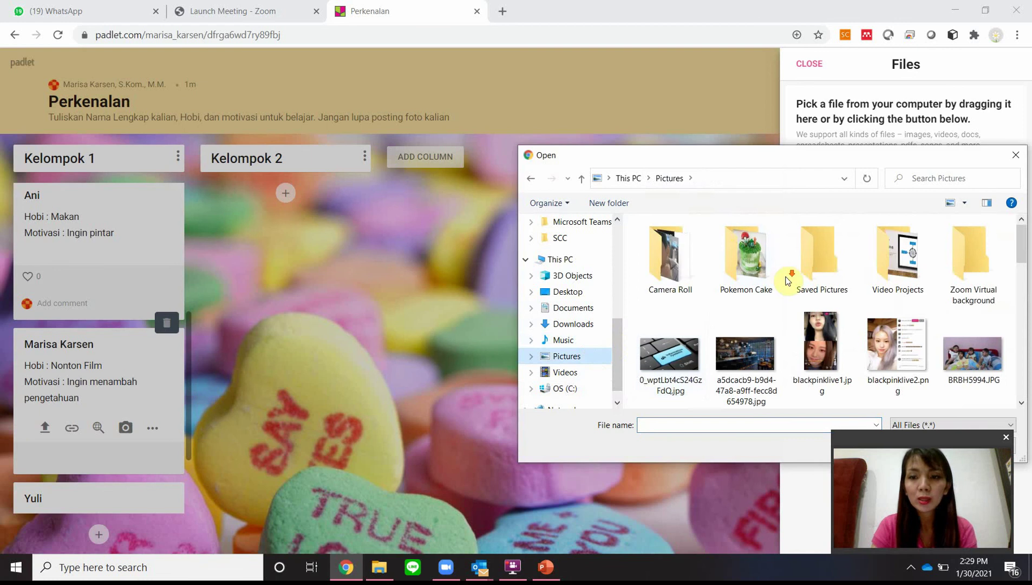
scroll(787, 280, down, 2)
click(770, 344)
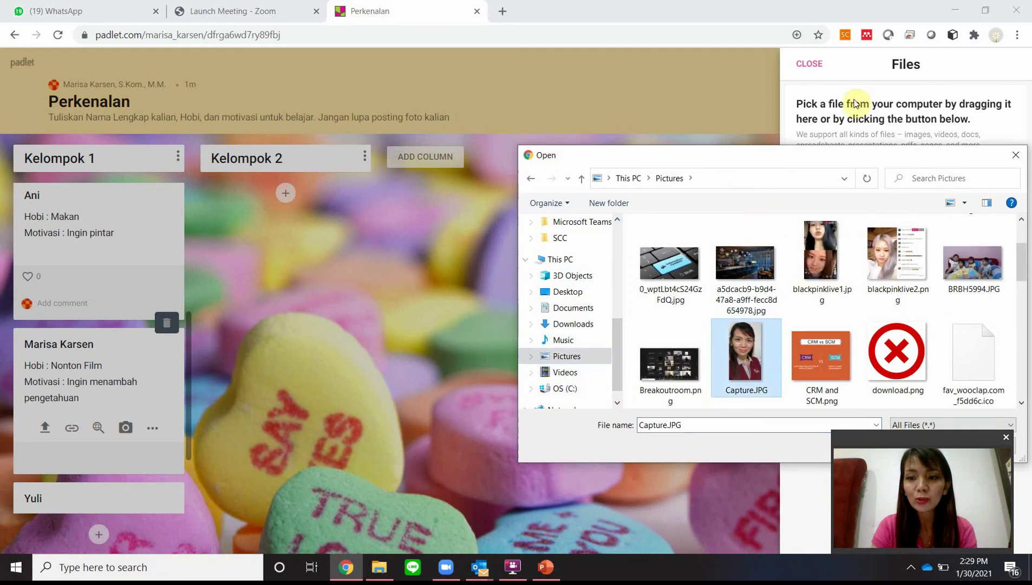
drag(825, 157, 824, 68)
click(914, 357)
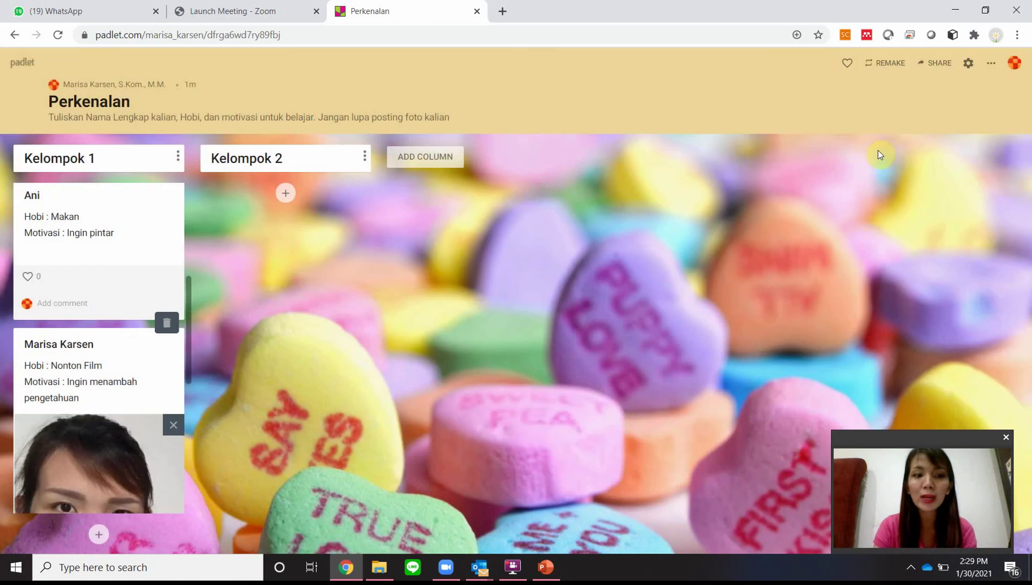
scroll(156, 361, down, 4)
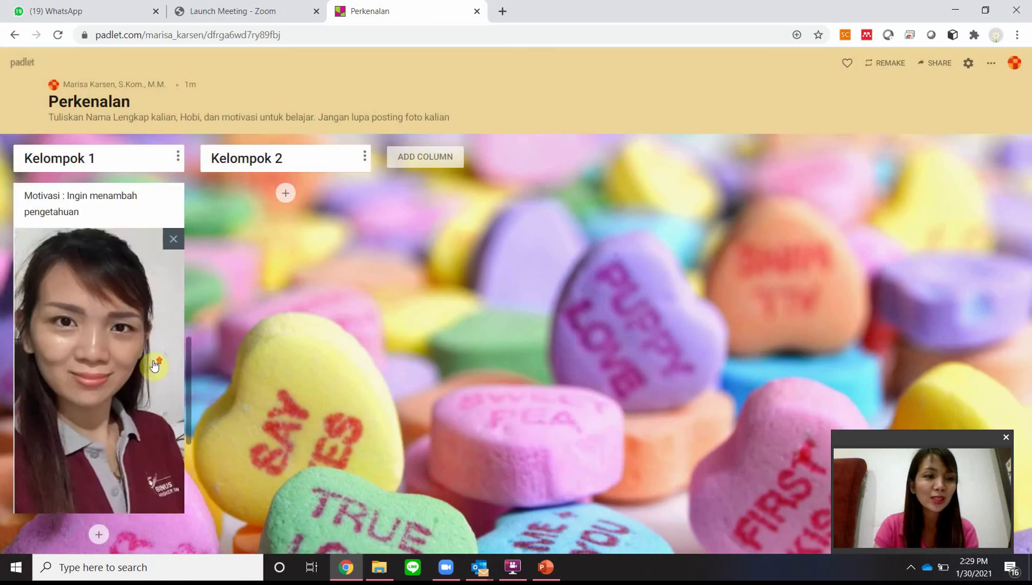
scroll(154, 363, down, 4)
scroll(154, 366, up, 10)
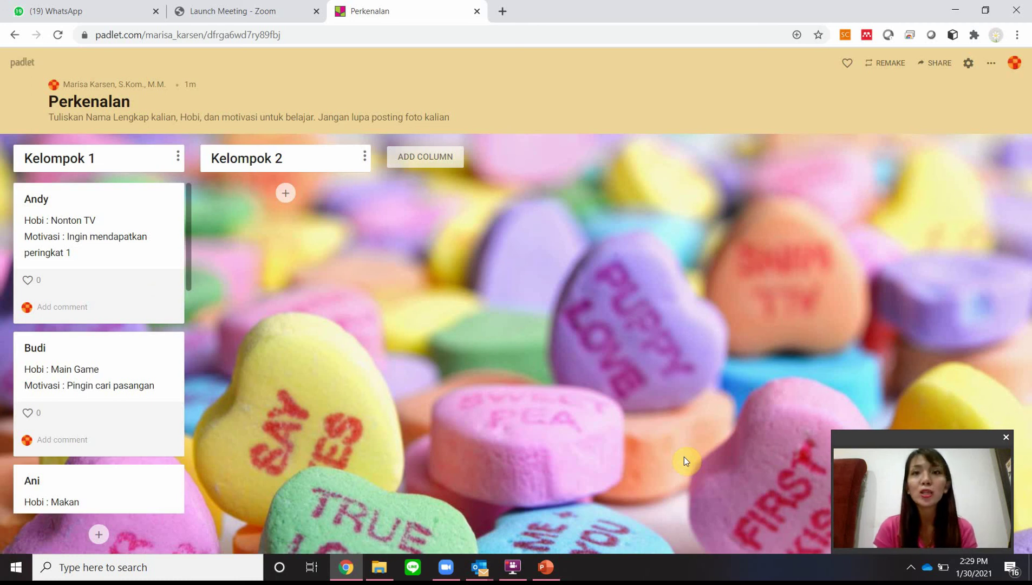
click(971, 63)
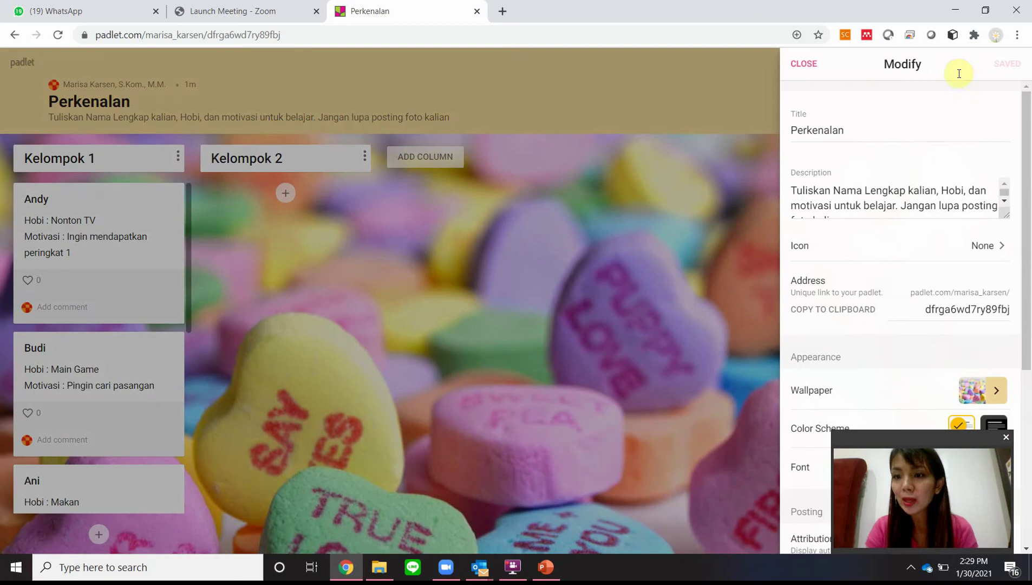
click(806, 63)
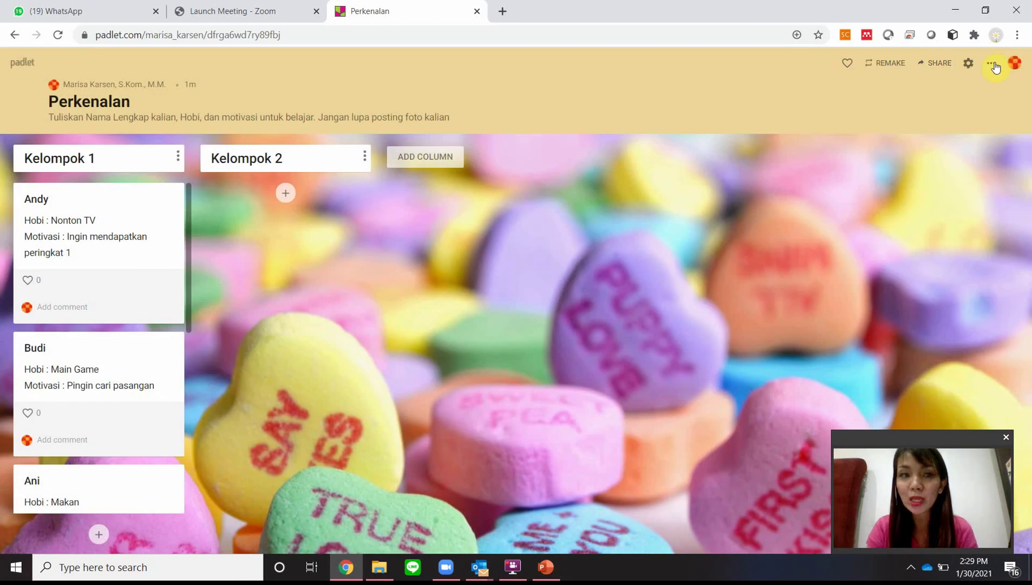
click(993, 65)
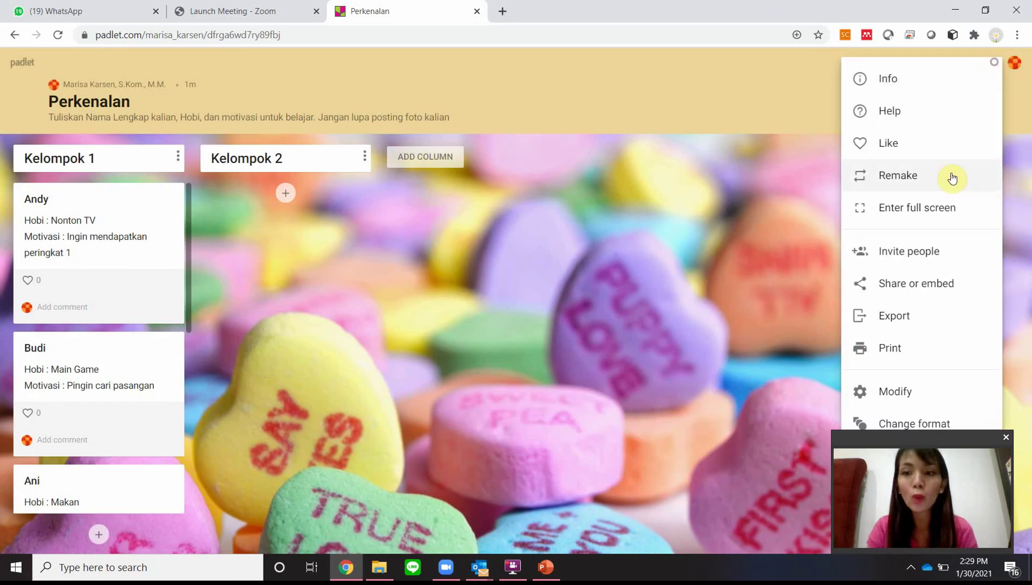
click(942, 422)
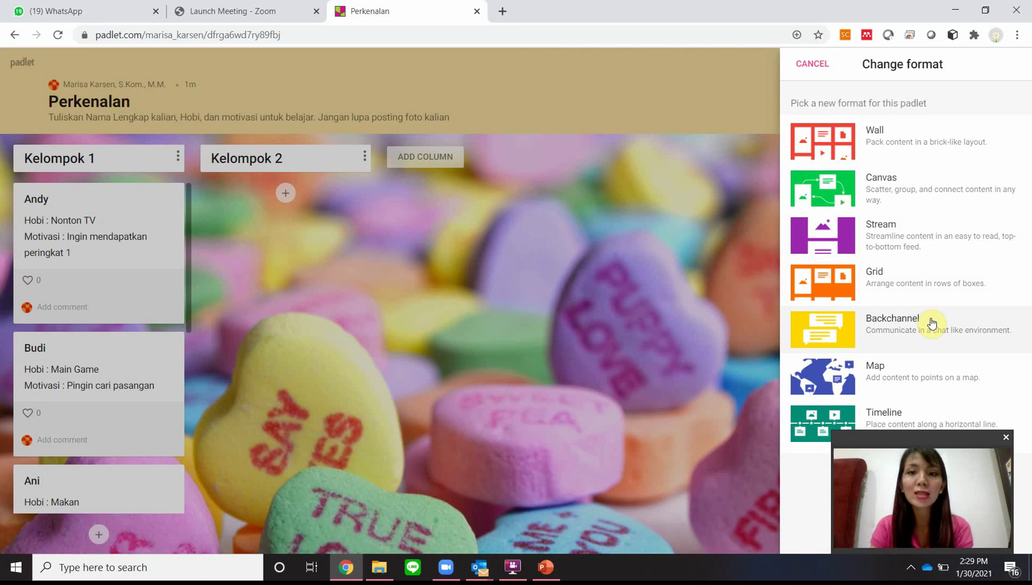
click(810, 64)
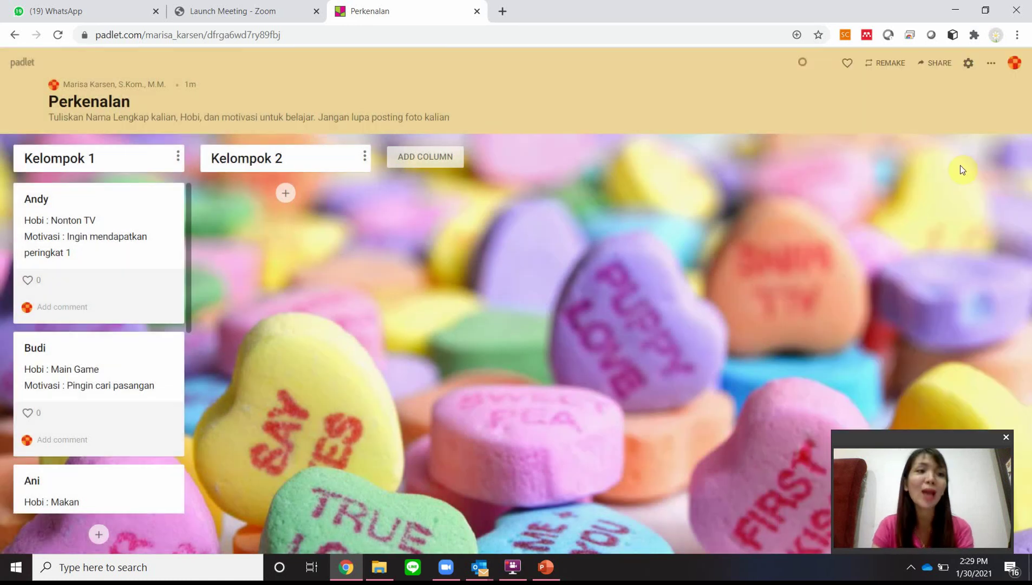